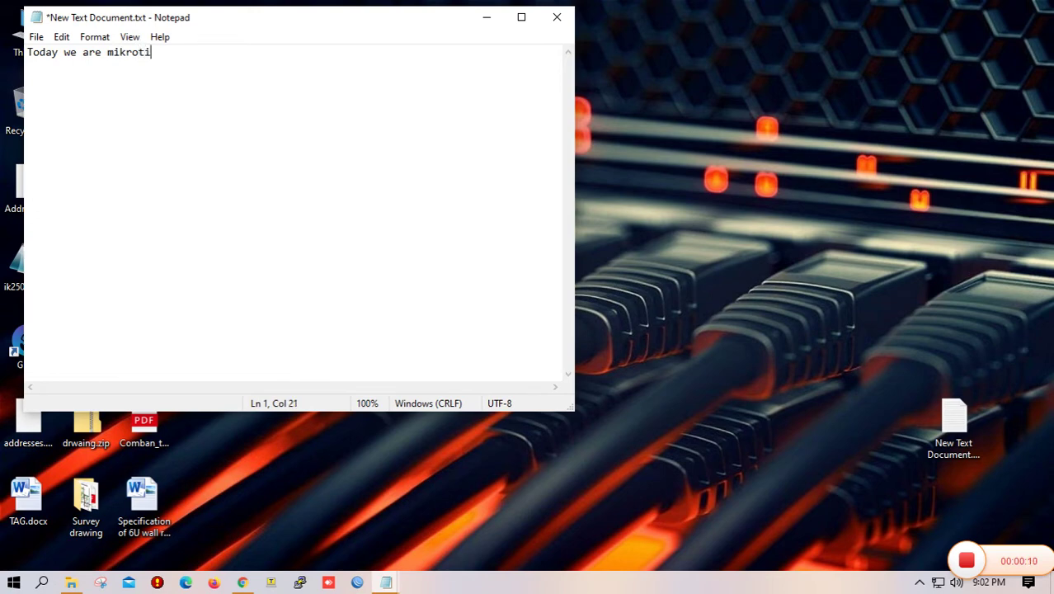
# - Finish the note's opening line as "Today we are mikrotik pppoe server configured dynamicly" and minimize the text file
pyautogui.write('pppoe server ')
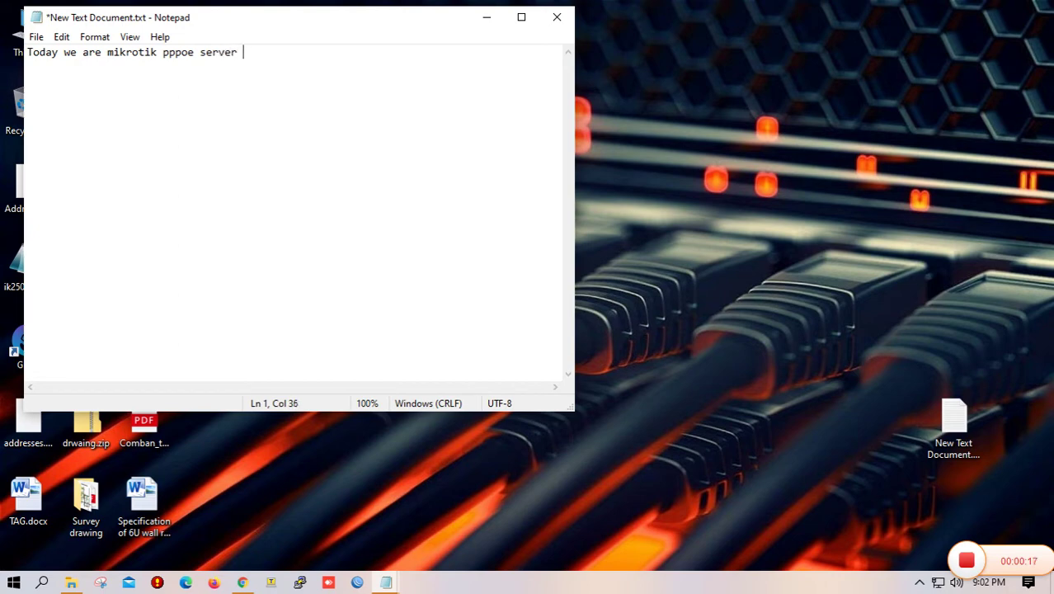
pyautogui.write('configured')
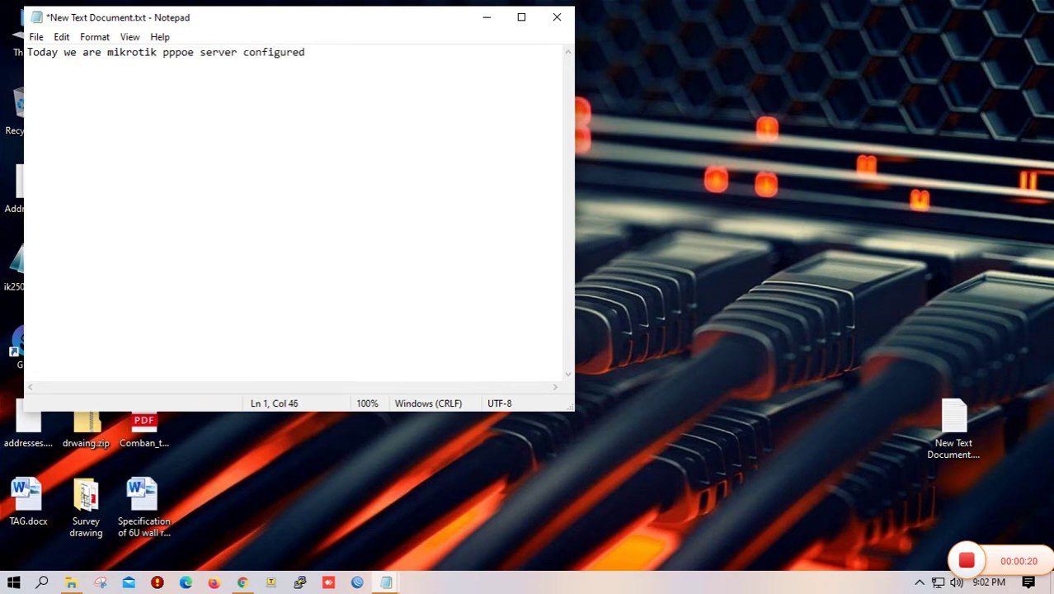
pyautogui.write(' dynamicly')
pyautogui.press('Return')
pyautogui.press('Return')
pyautogui.click(493, 18)
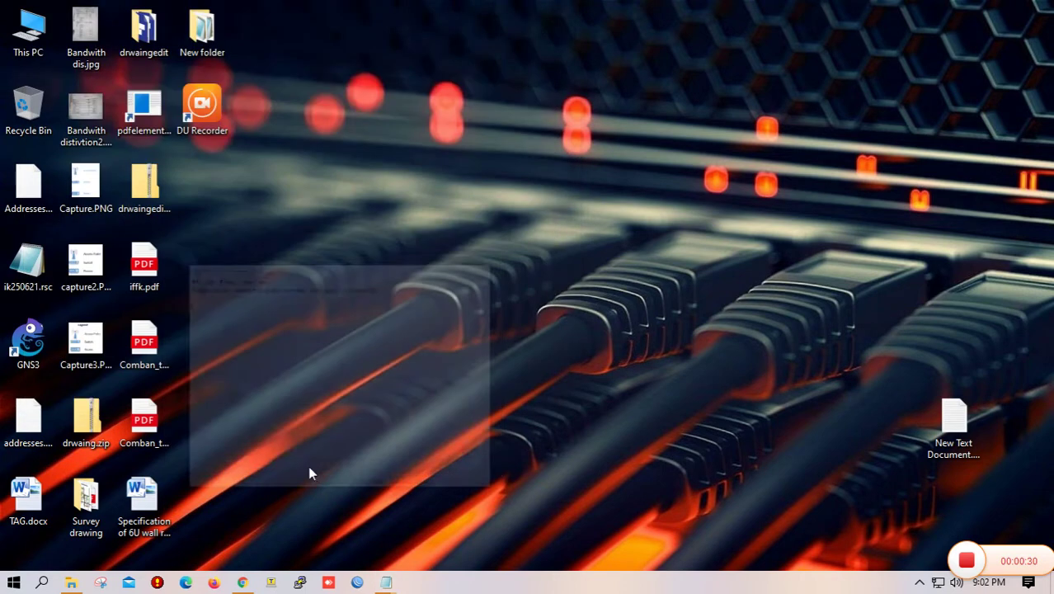
# - Switch to WinBox and connect to the router at 103.4.65.6 with the admin login
pyautogui.click(358, 583)
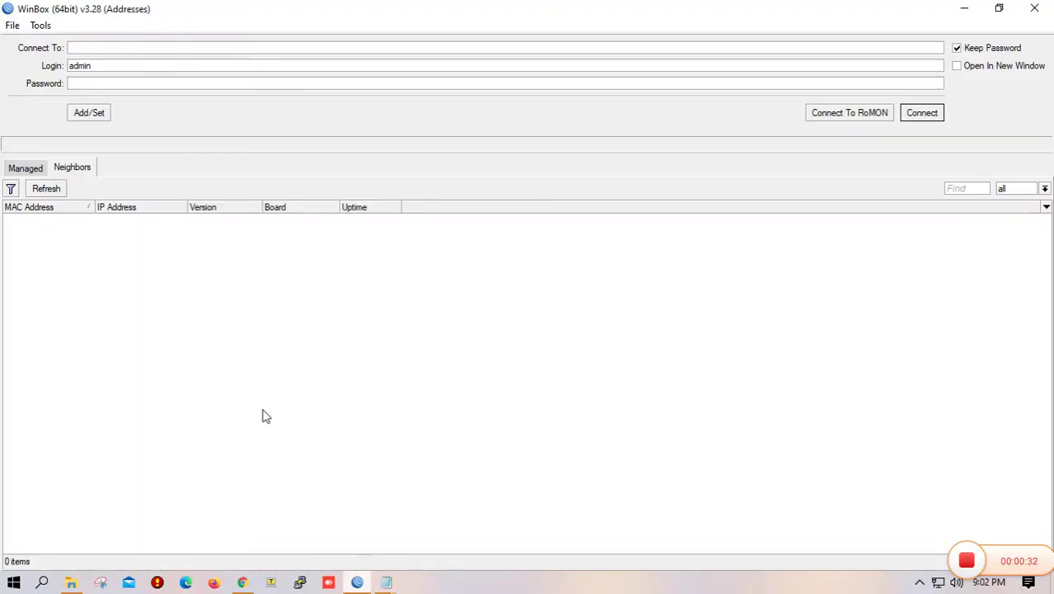
pyautogui.click(151, 49)
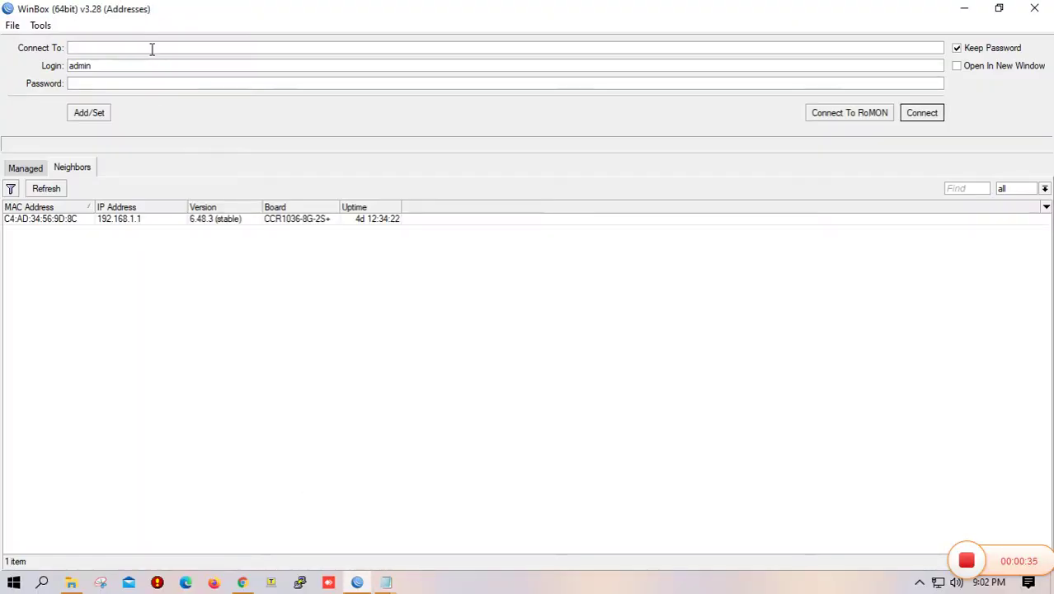
pyautogui.write('103.4.65.6')
pyautogui.press('Return')
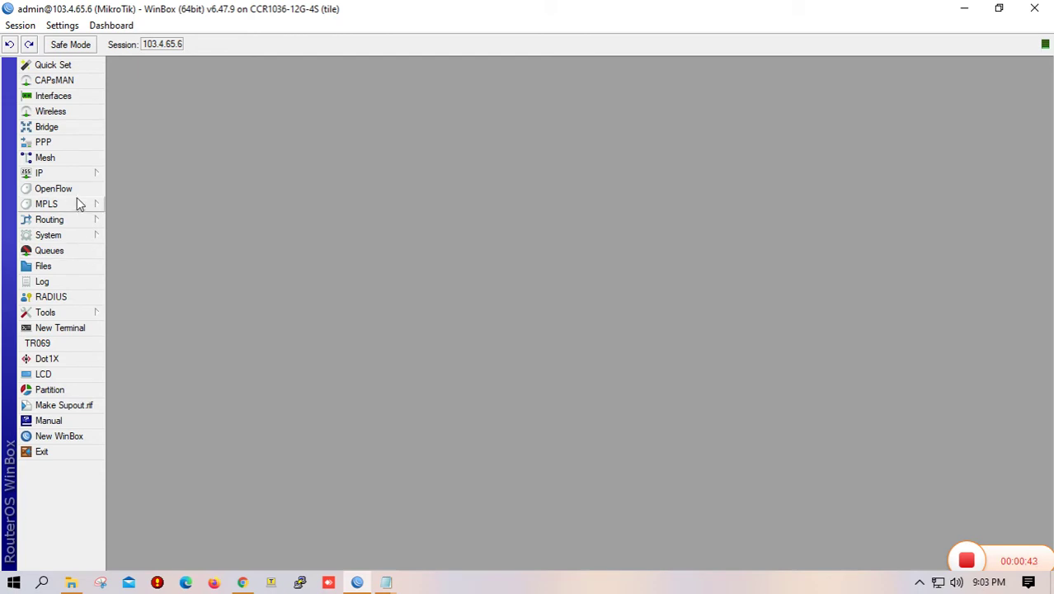
# - Create an IP pool named 5Mbps with the address range 172.16.2.2-172.16.2.253
pyautogui.click(83, 235)
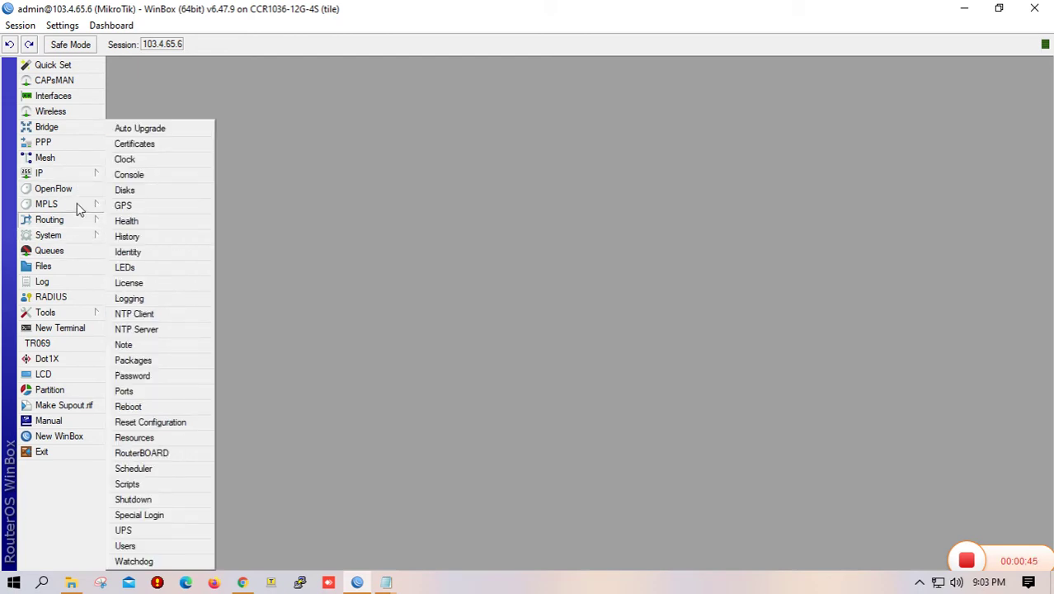
pyautogui.click(71, 175)
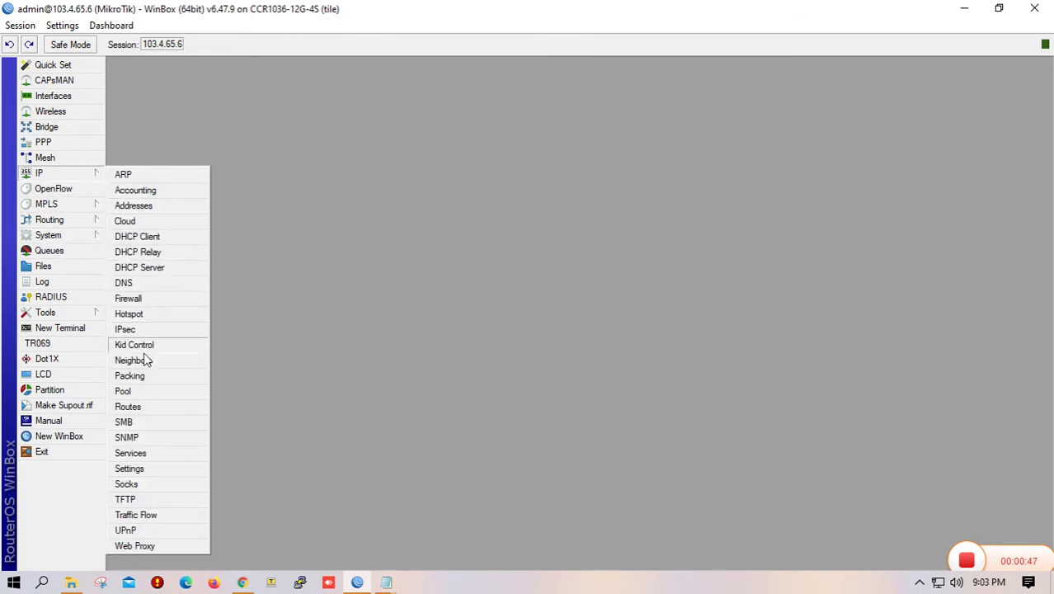
pyautogui.click(132, 392)
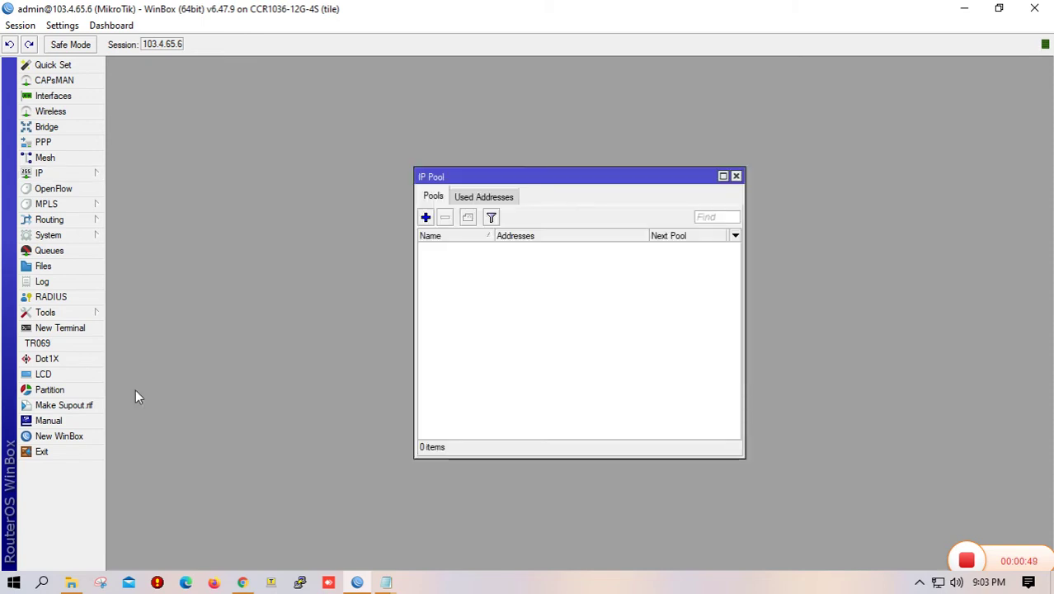
pyautogui.click(425, 217)
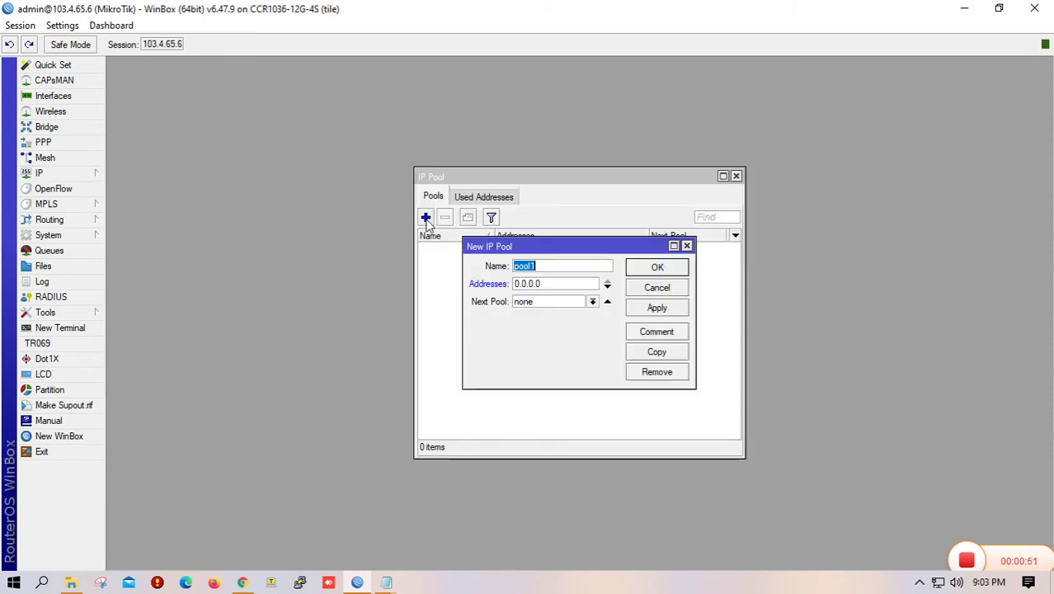
pyautogui.moveTo(541, 266); pyautogui.dragTo(486, 268)
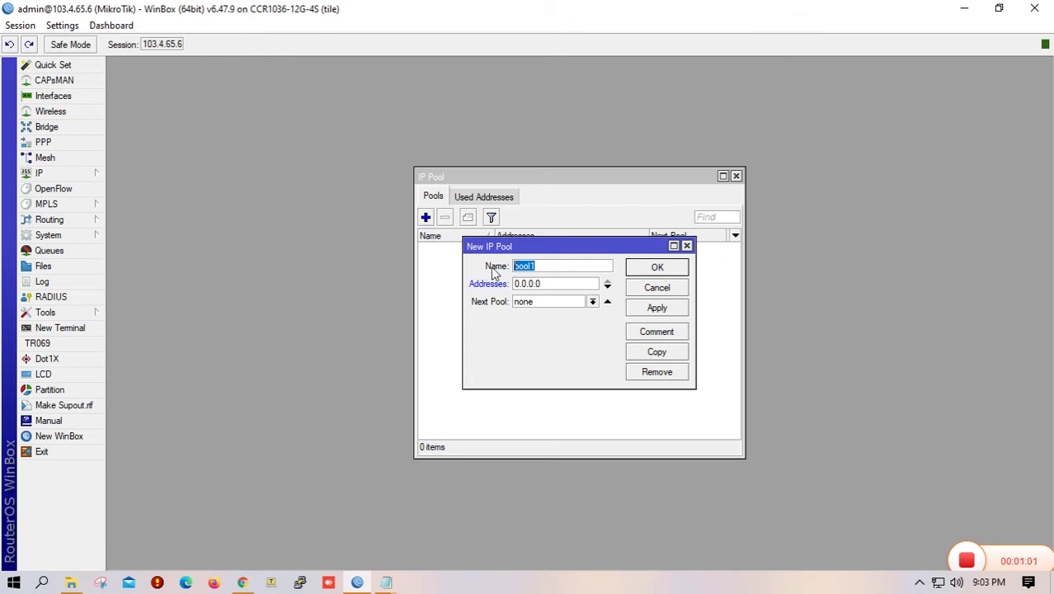
pyautogui.write('5Mbps')
pyautogui.moveTo(558, 284); pyautogui.dragTo(492, 286)
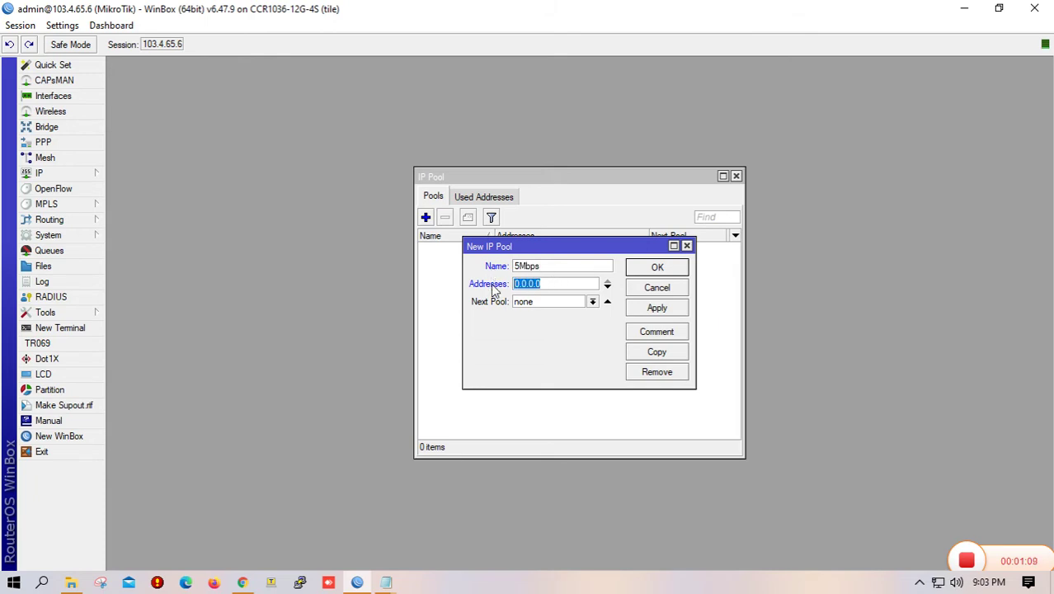
pyautogui.write('172.')
pyautogui.write('72.16.2.')
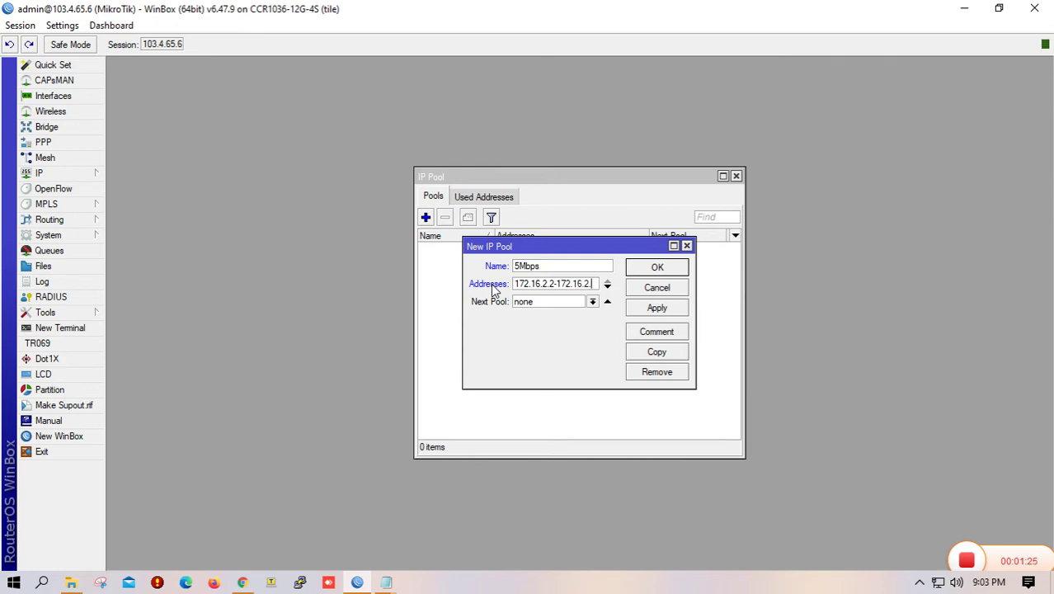
pyautogui.write('253')
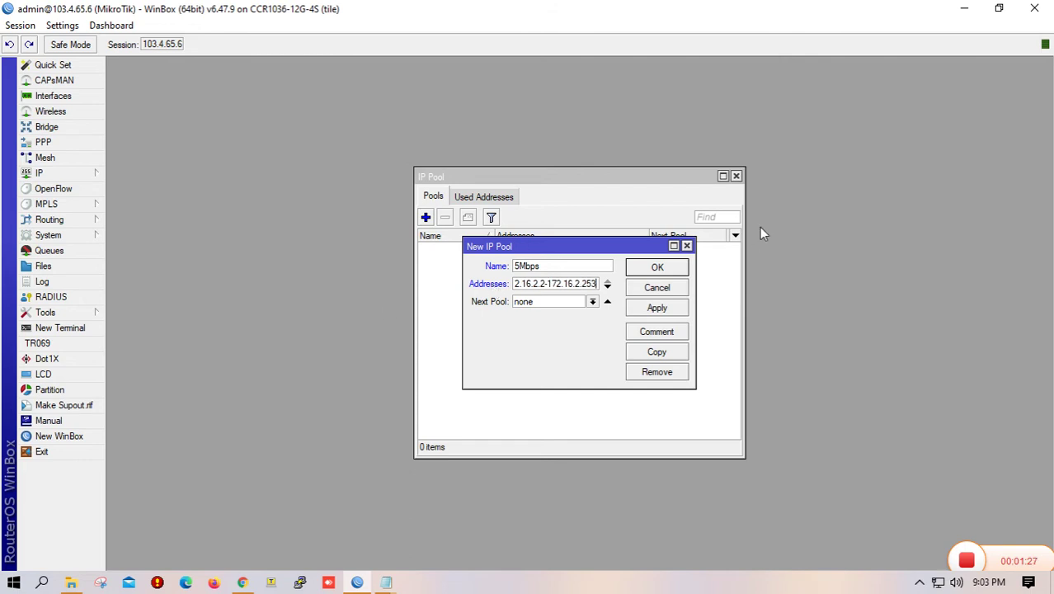
pyautogui.click(658, 267)
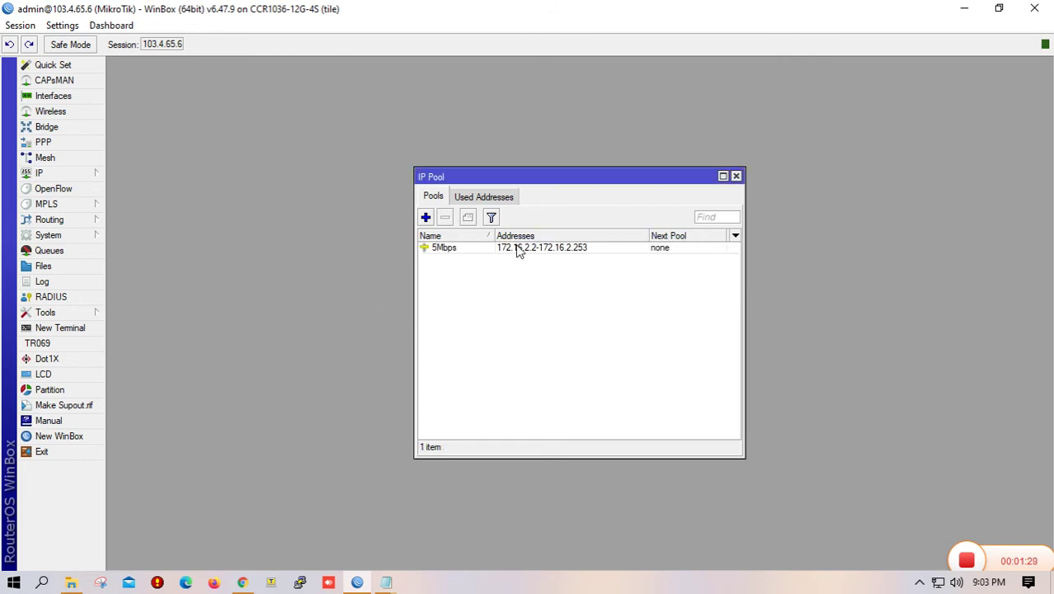
pyautogui.click(463, 250)
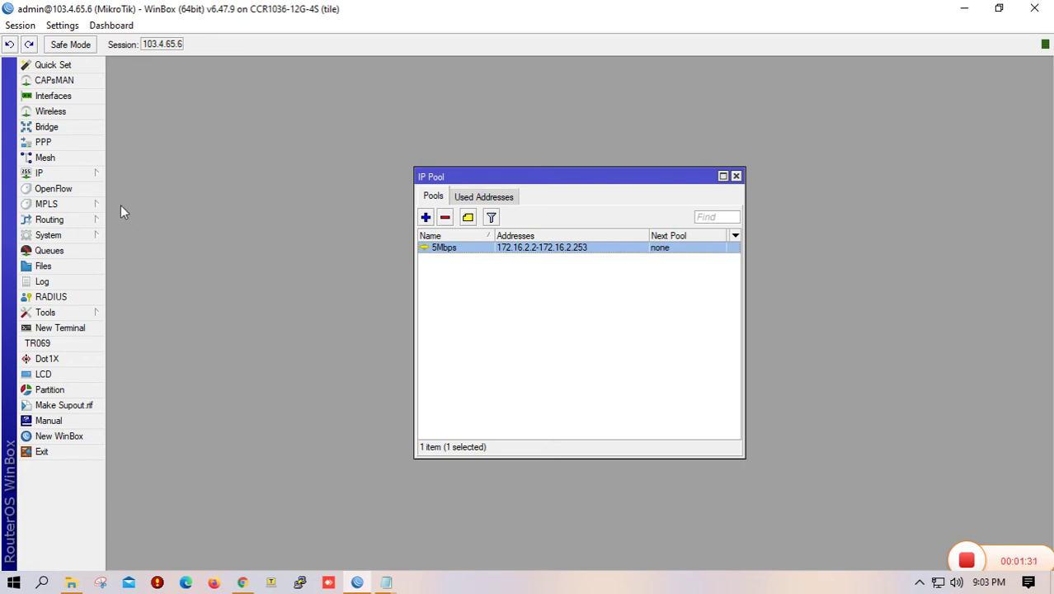
# - Open the PPP settings and check the router's assigned IP addresses and their interfaces
pyautogui.click(86, 174)
pyautogui.click(71, 145)
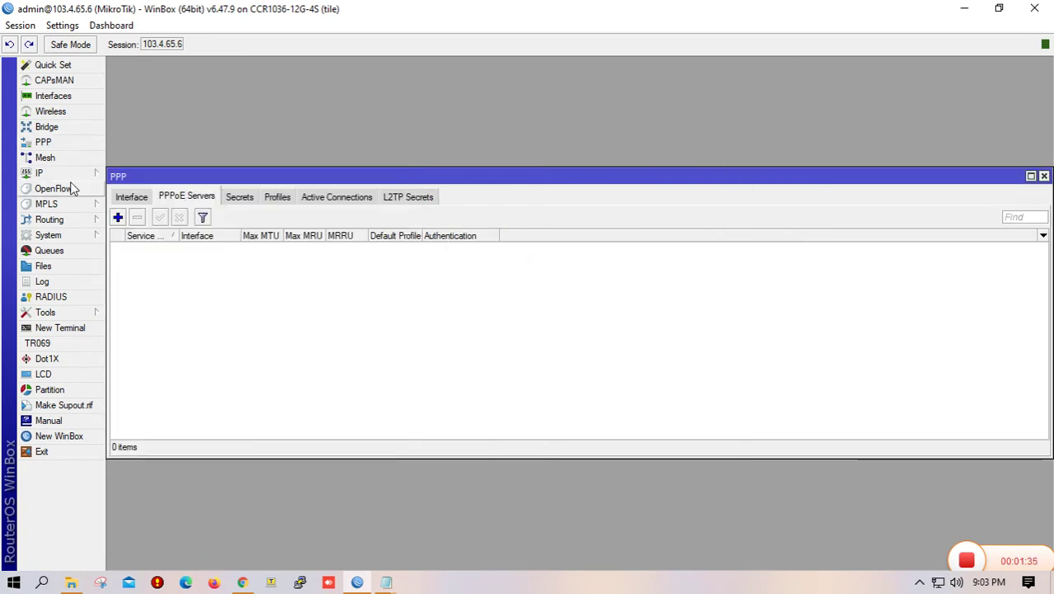
pyautogui.click(71, 174)
pyautogui.click(134, 205)
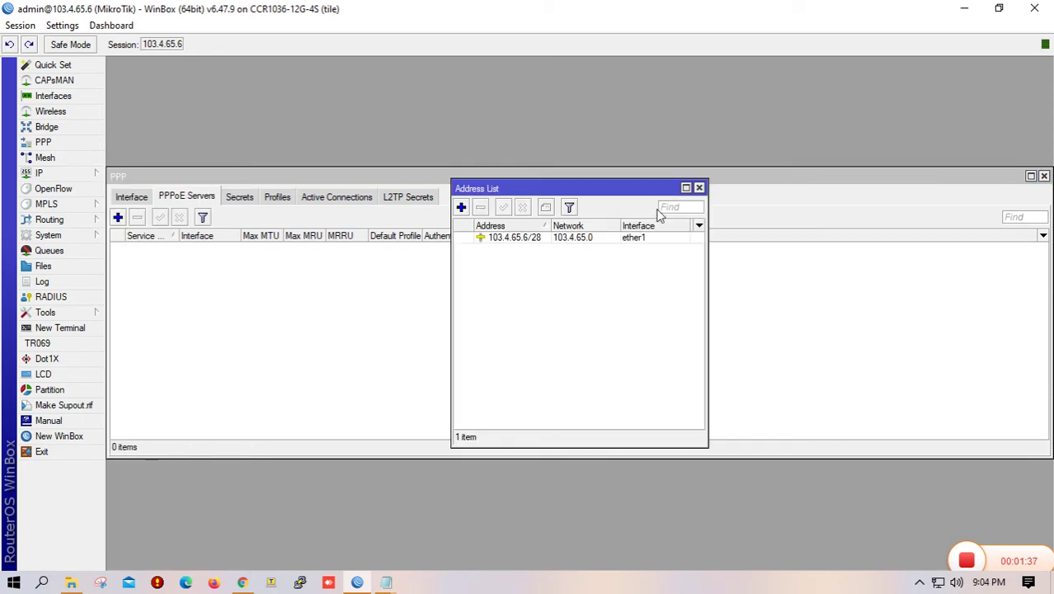
pyautogui.click(699, 188)
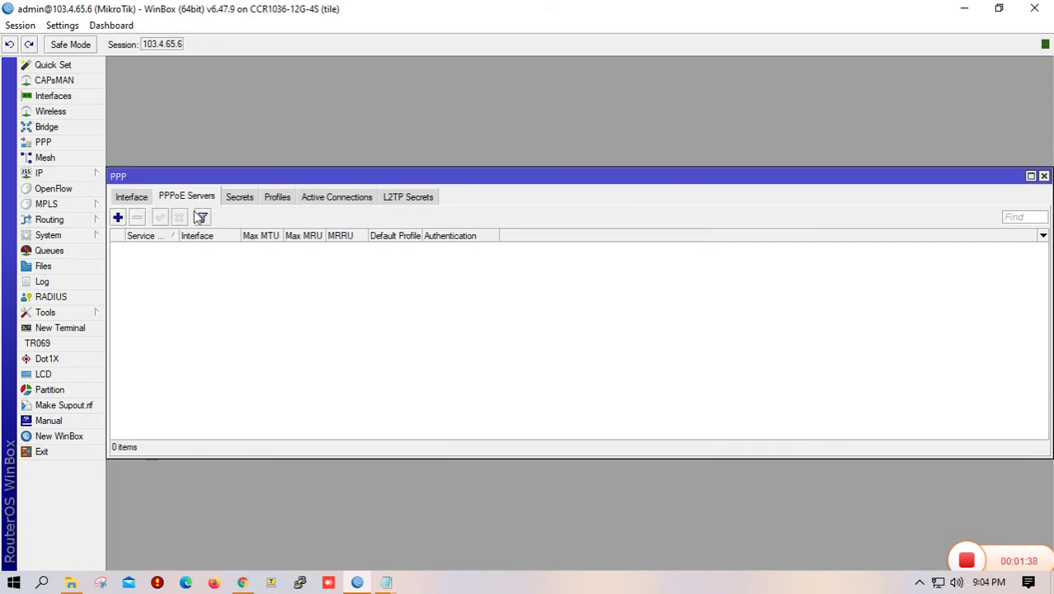
# - Start a new PPP profile named 5Mbps Profile with local address 172.16.2.1 and the 5Mbps pool as remote address
pyautogui.click(281, 198)
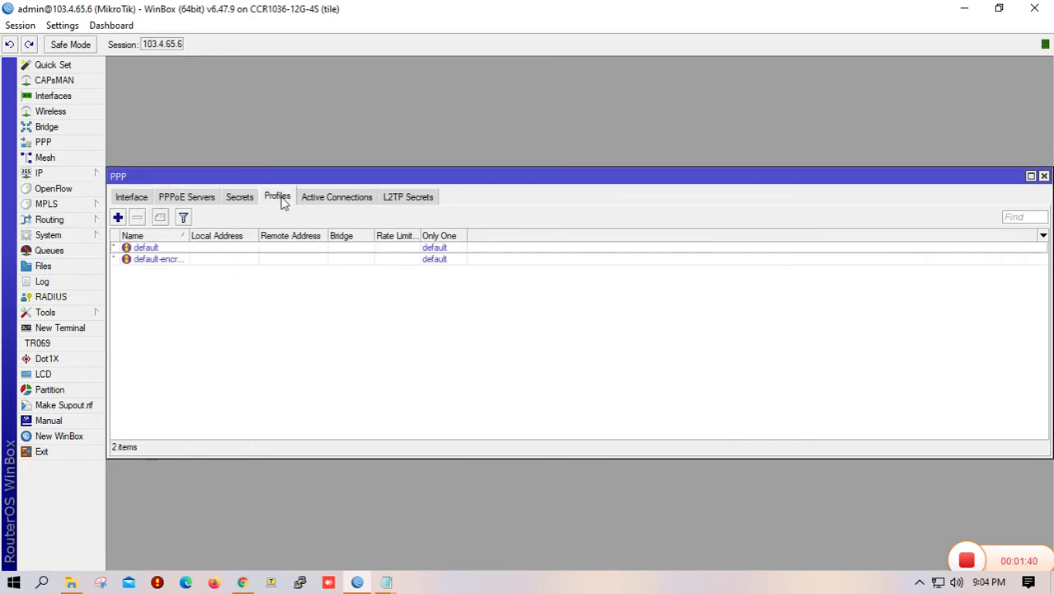
pyautogui.click(118, 217)
pyautogui.click(467, 158)
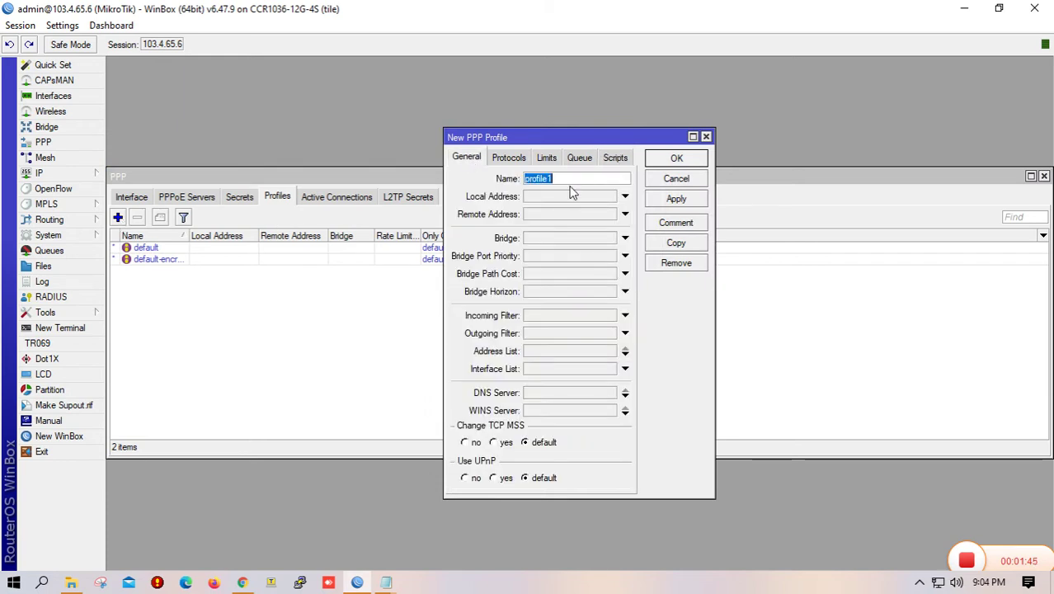
pyautogui.write('5Mbps P')
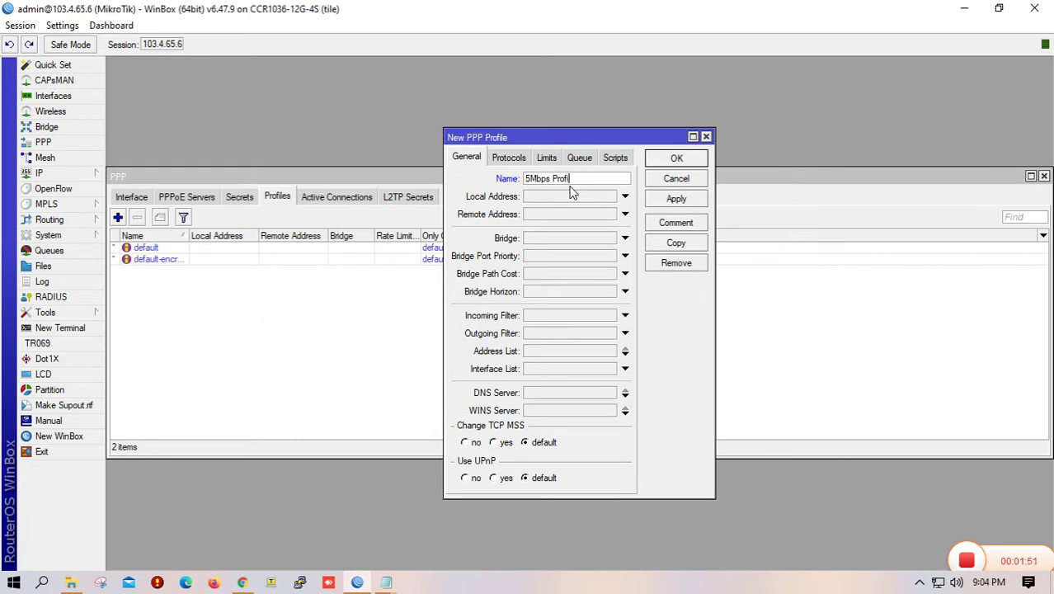
pyautogui.click(538, 196)
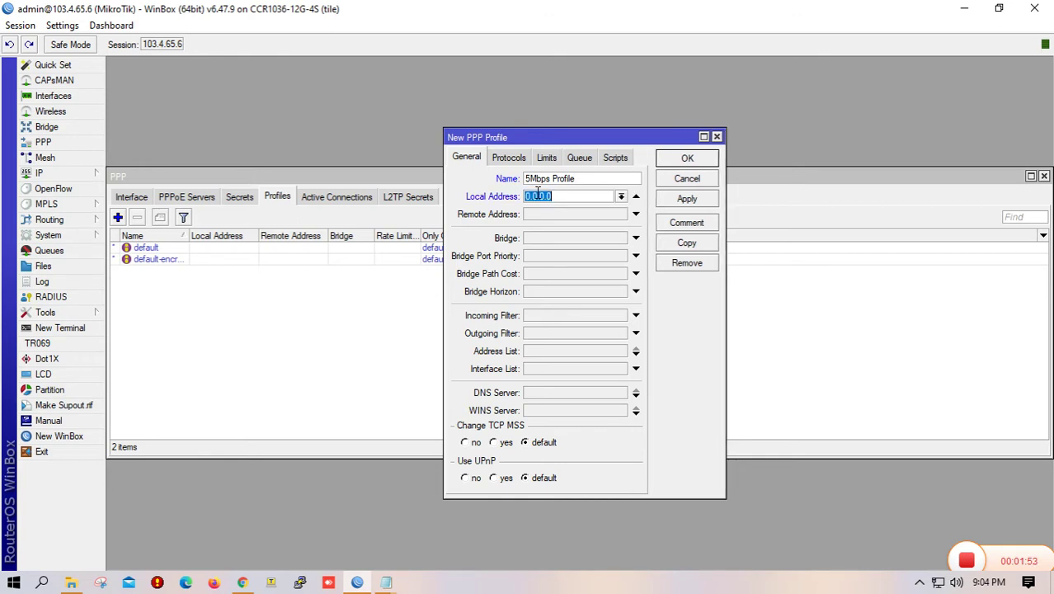
pyautogui.write('172.16.2.1')
pyautogui.click(619, 215)
pyautogui.click(622, 215)
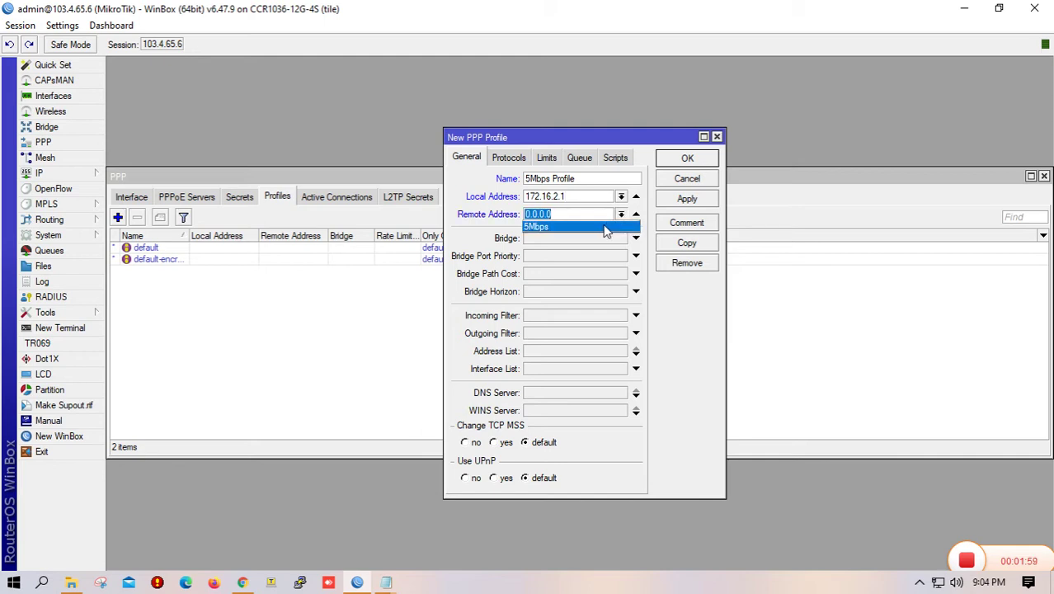
pyautogui.click(585, 227)
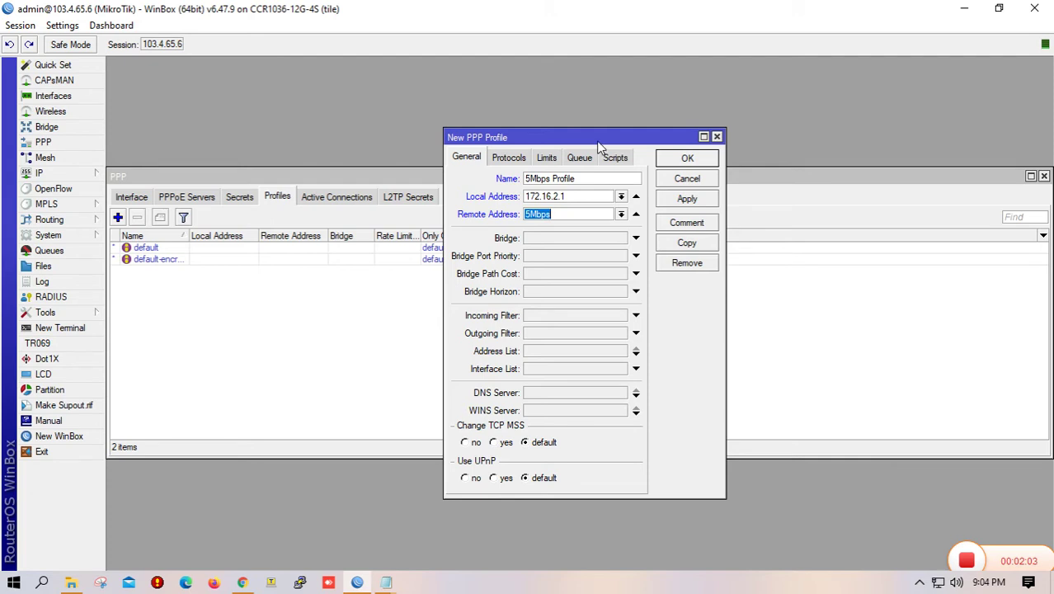
# - Move the overlapping windows apart and set the new profile's DNS servers to 8.8.8.8 and 1.1.1.1
pyautogui.moveTo(600, 138); pyautogui.dragTo(816, 74)
pyautogui.moveTo(453, 179); pyautogui.dragTo(452, 293)
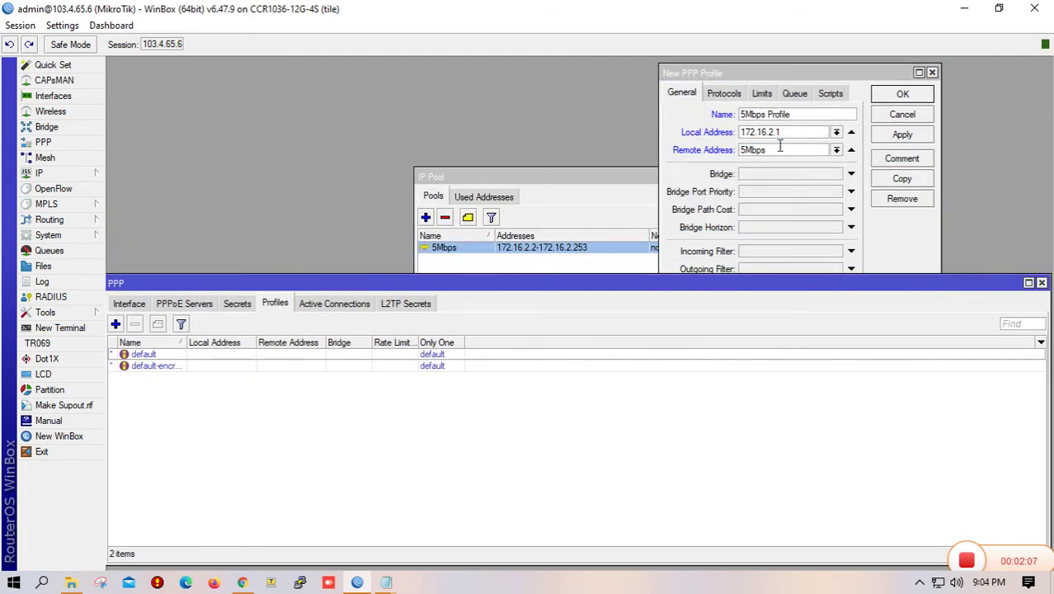
pyautogui.click(880, 75)
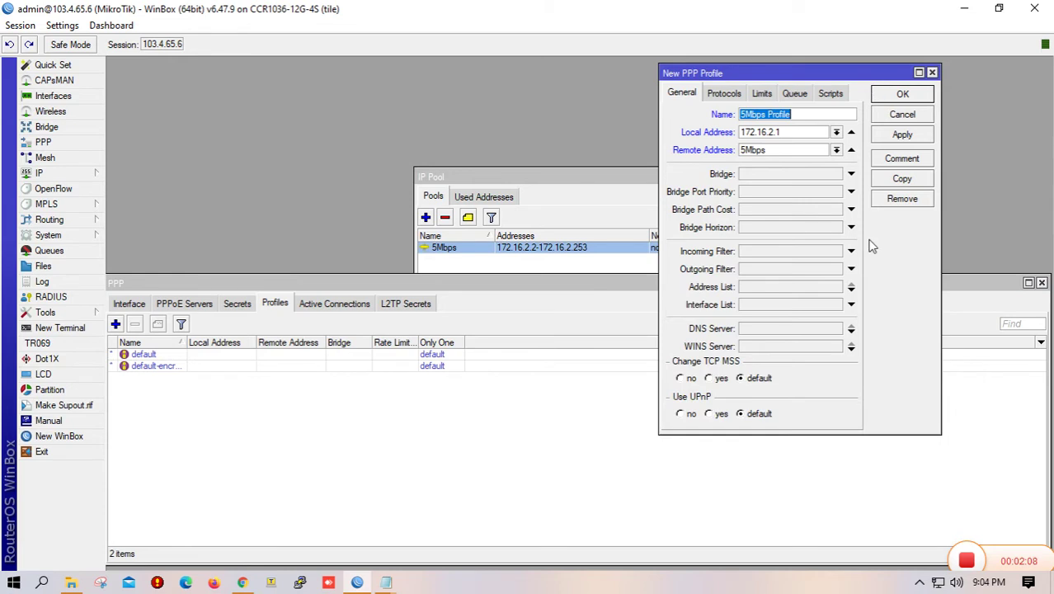
pyautogui.click(829, 328)
pyautogui.write('8.')
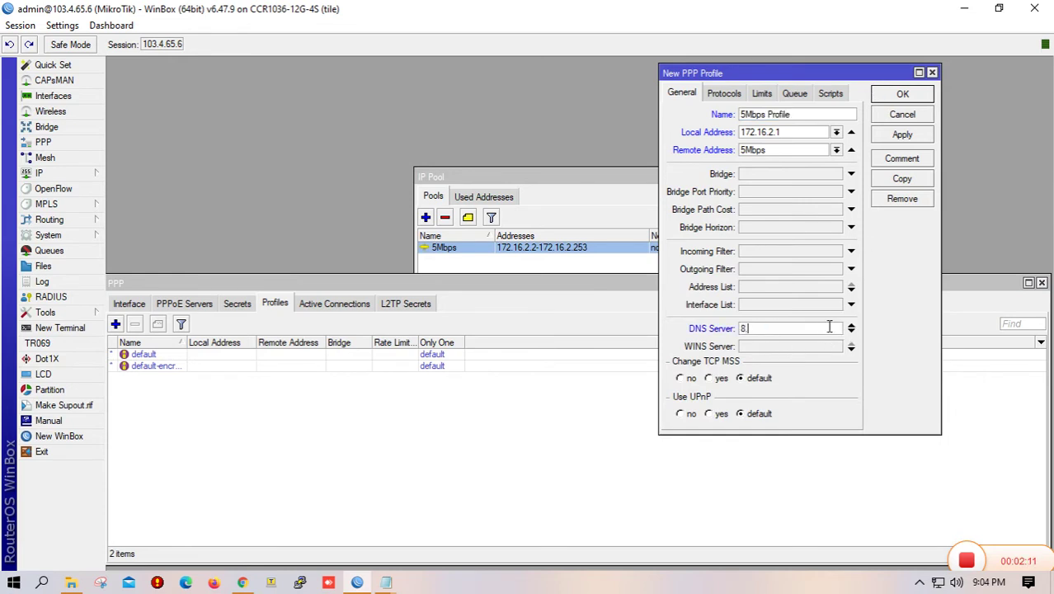
pyautogui.write('8.8.8')
pyautogui.click(851, 332)
pyautogui.write('1.1.1.1')
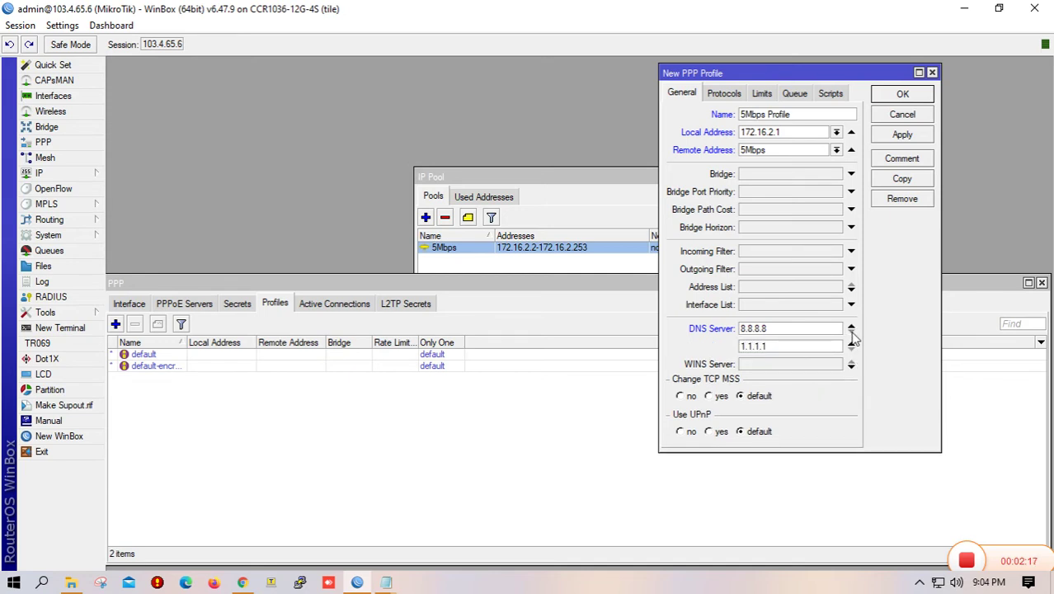
# - Set the profile's Only One limit to yes, save the profile and select it in the profile list
pyautogui.click(761, 94)
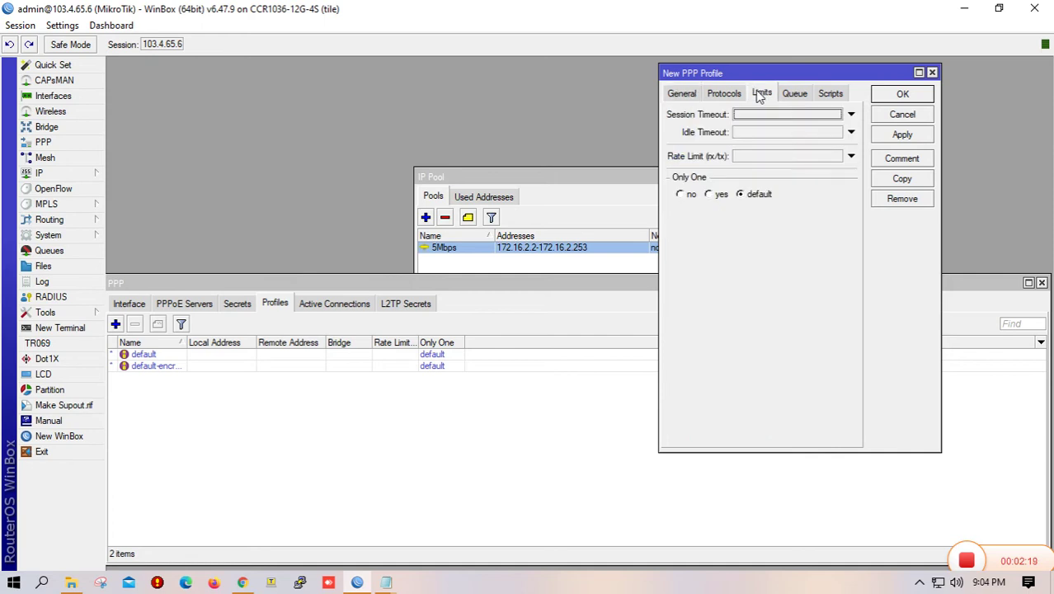
pyautogui.click(709, 194)
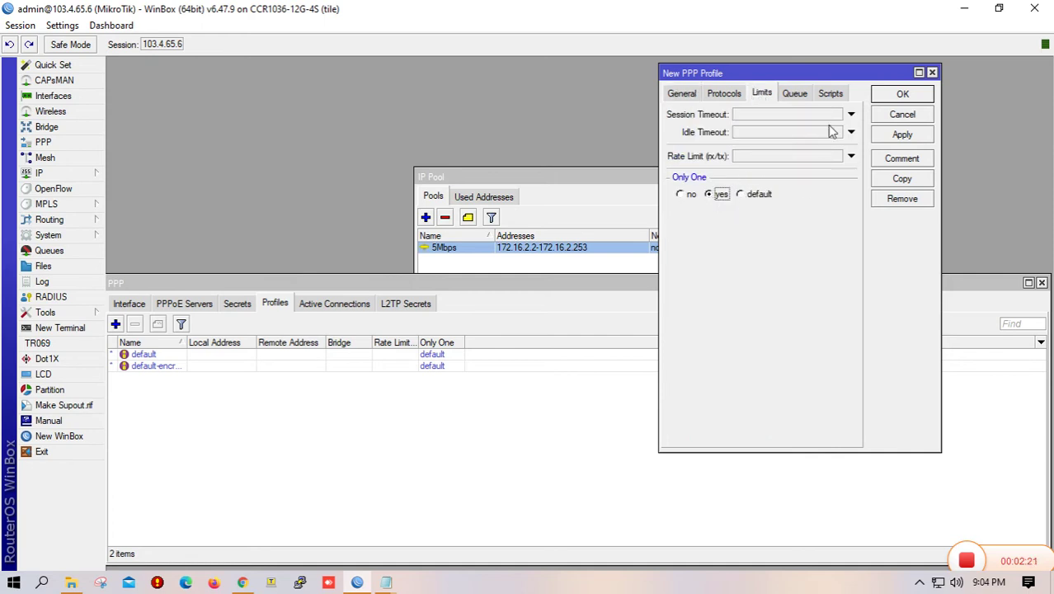
pyautogui.click(903, 134)
pyautogui.click(903, 94)
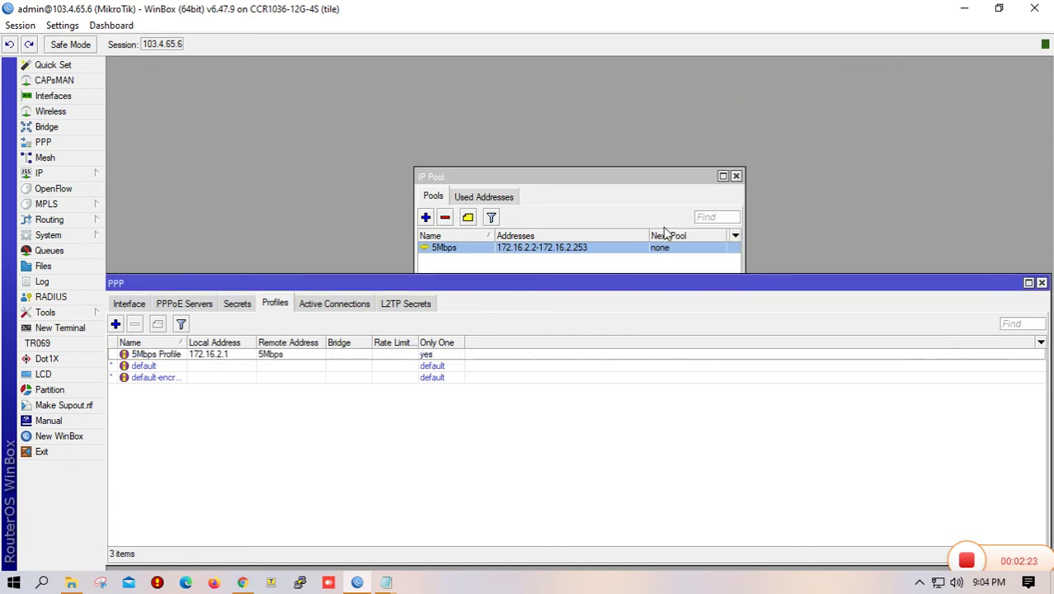
pyautogui.click(278, 357)
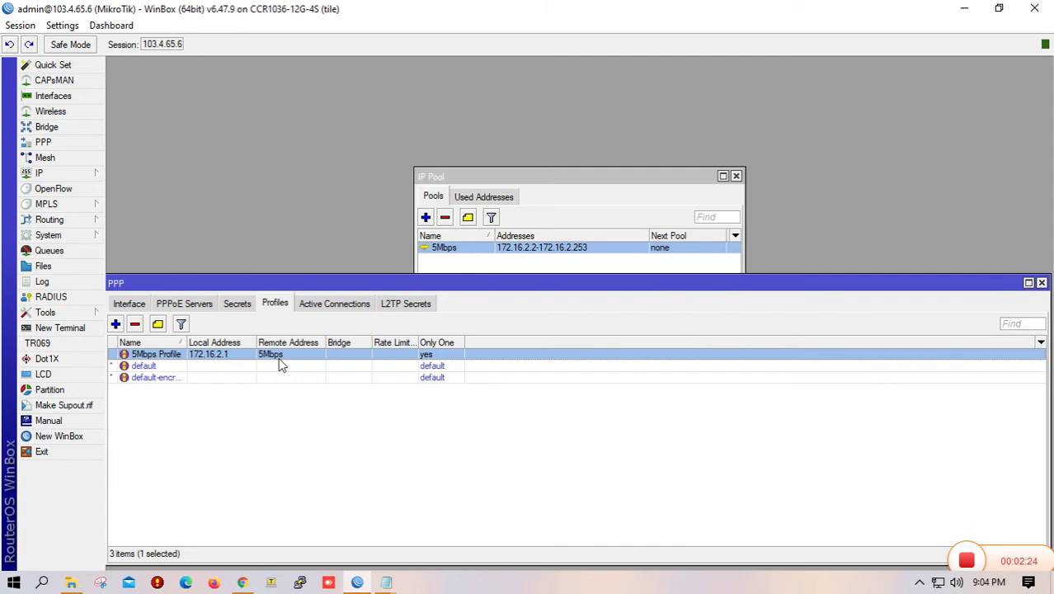
# - Add the comment LAN to the ether5 interface in the router's interface list
pyautogui.click(203, 305)
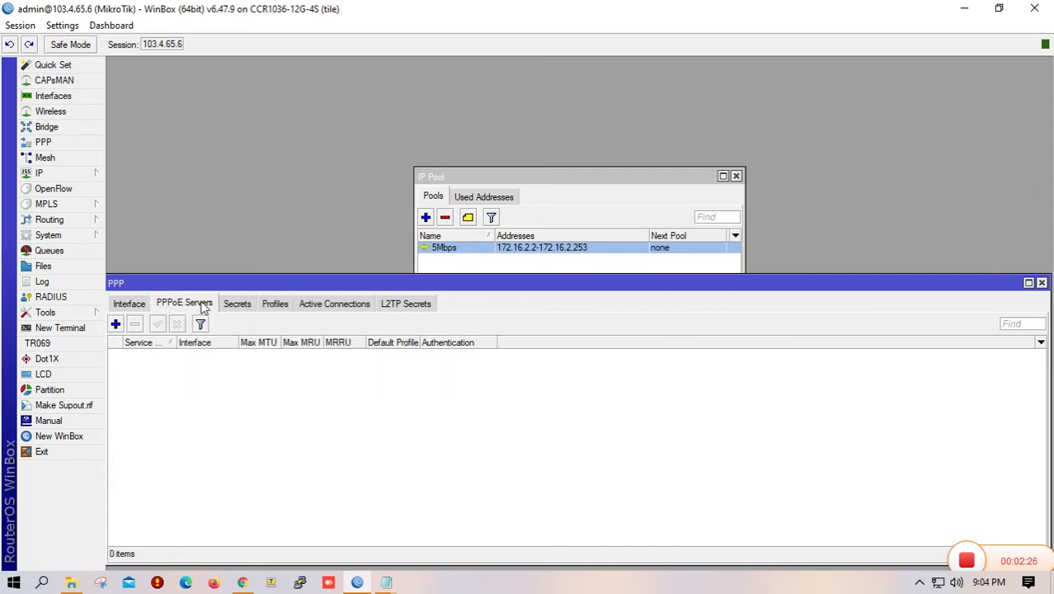
pyautogui.click(75, 99)
pyautogui.click(174, 250)
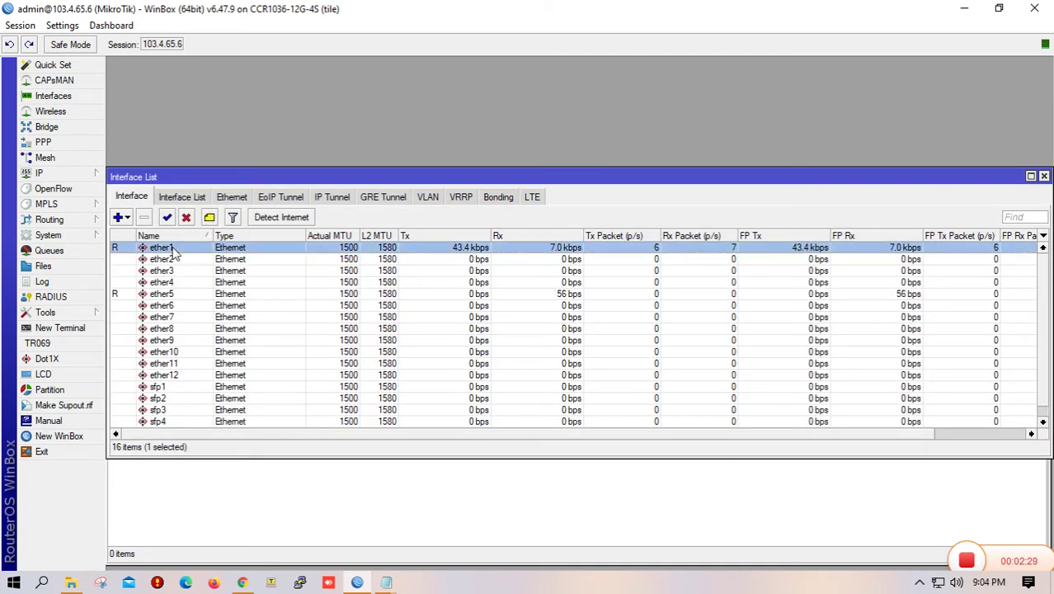
pyautogui.click(169, 294)
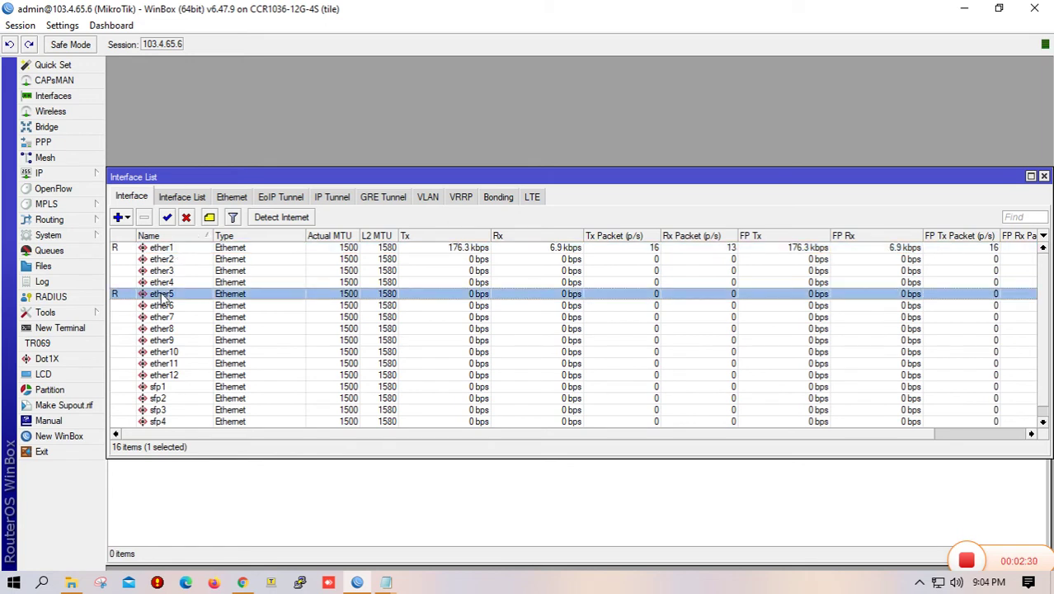
pyautogui.click(209, 217)
pyautogui.write('LA')
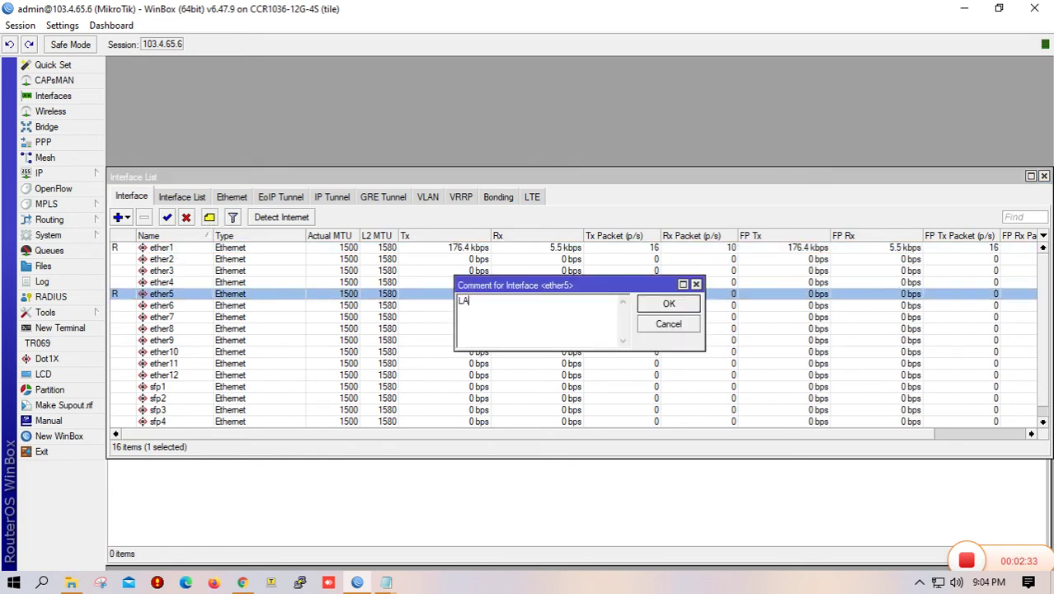
pyautogui.write('N')
pyautogui.press('Return')
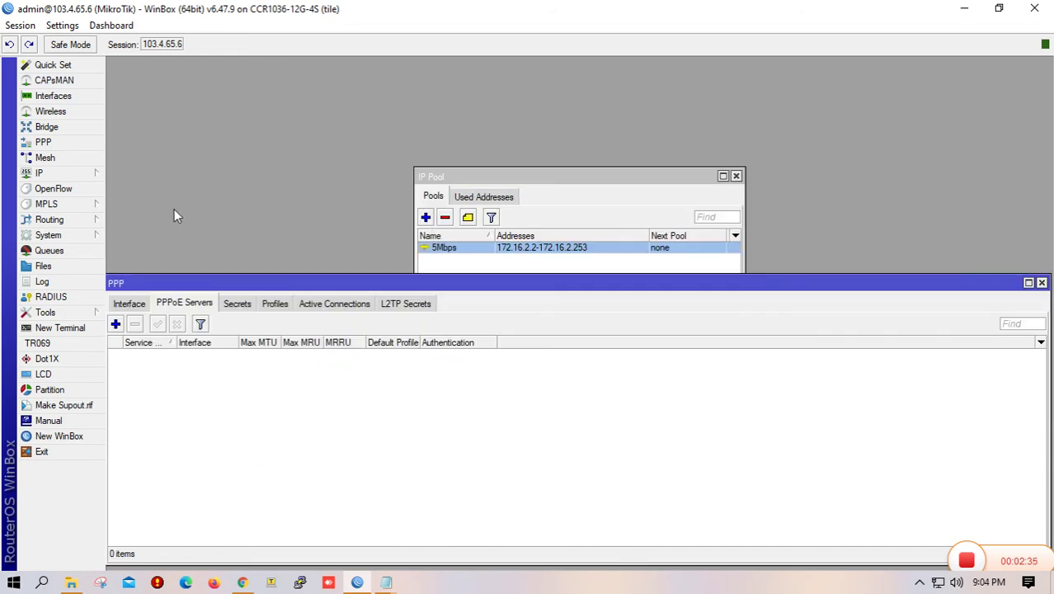
# - Create a PPPoE server service named service1 on interface ether5, save it and select it in the server list
pyautogui.click(116, 325)
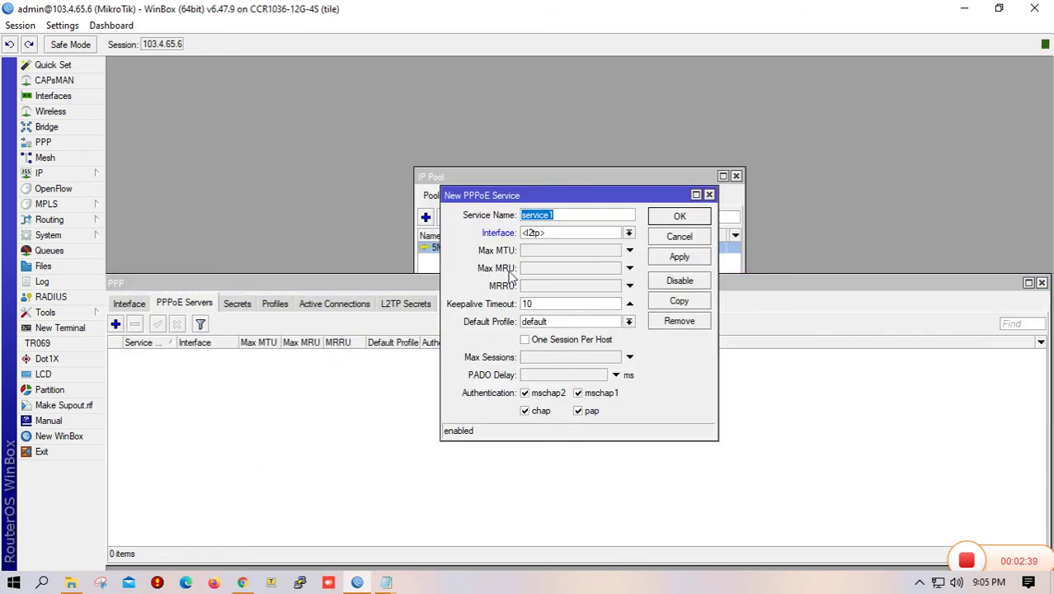
pyautogui.click(628, 233)
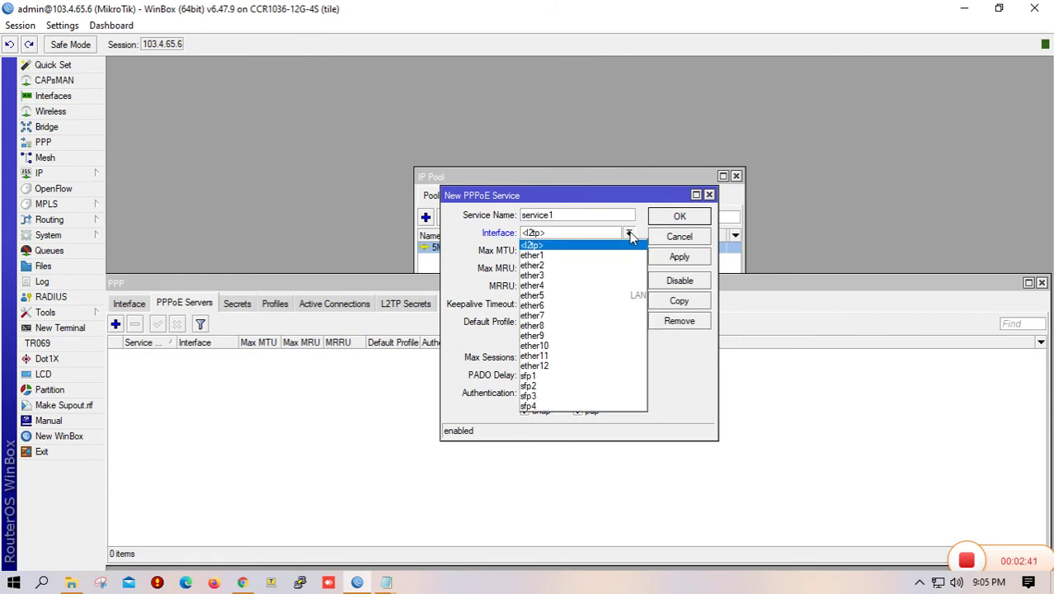
pyautogui.click(610, 301)
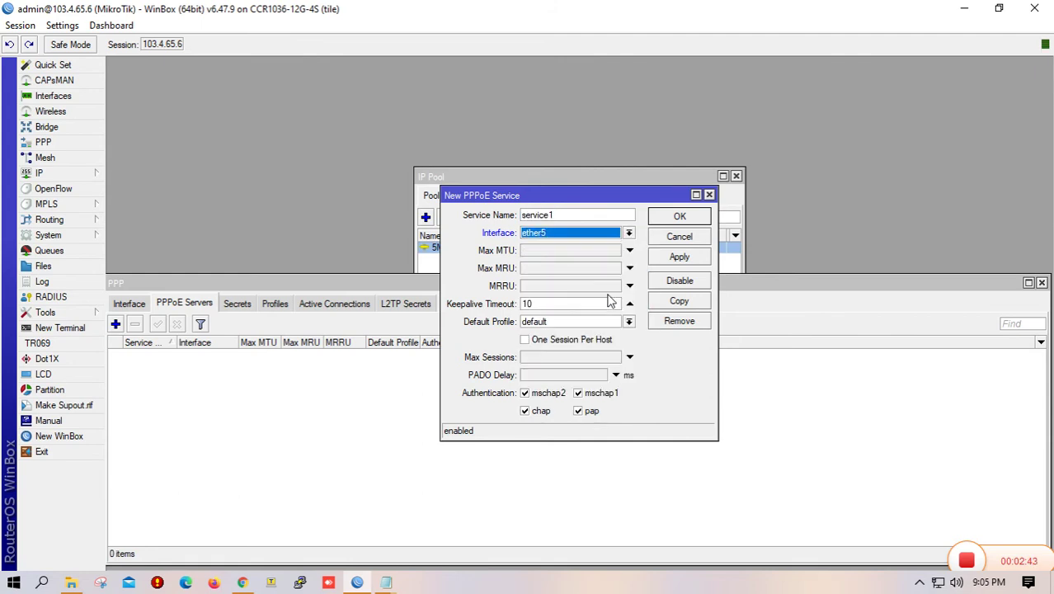
pyautogui.click(683, 256)
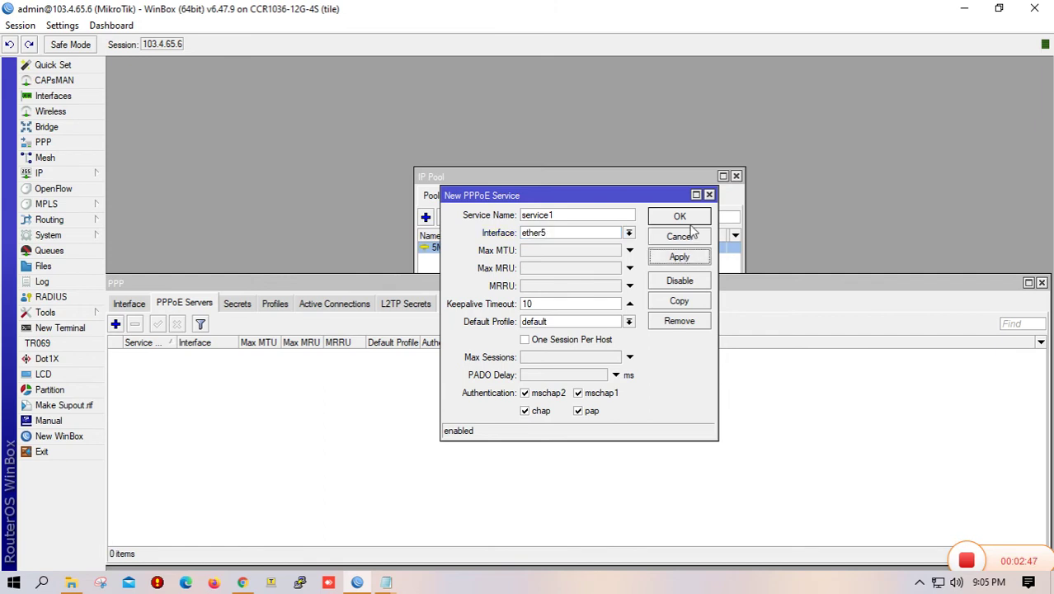
pyautogui.click(681, 219)
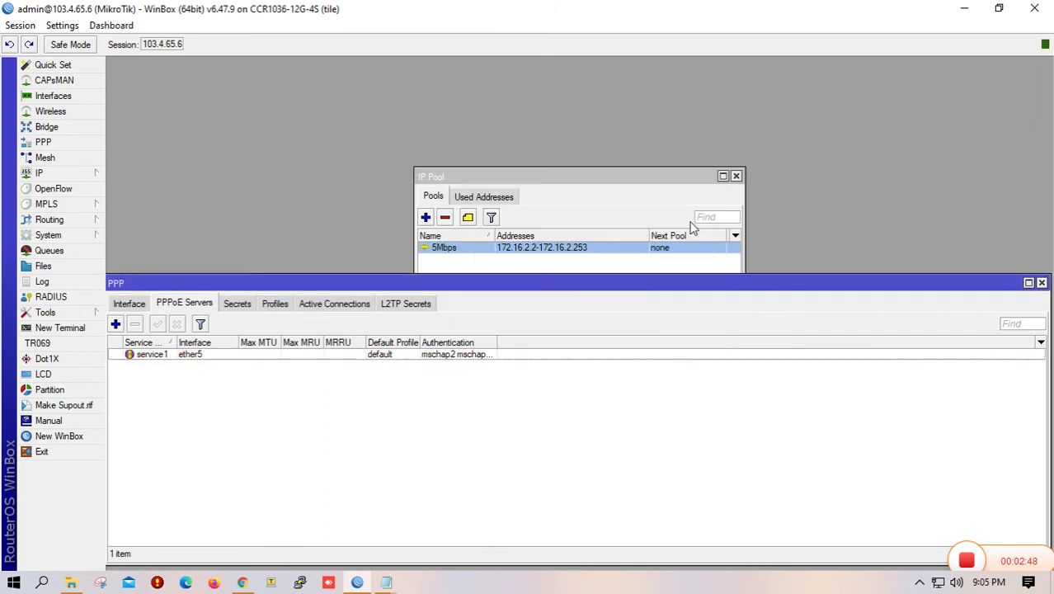
pyautogui.click(202, 355)
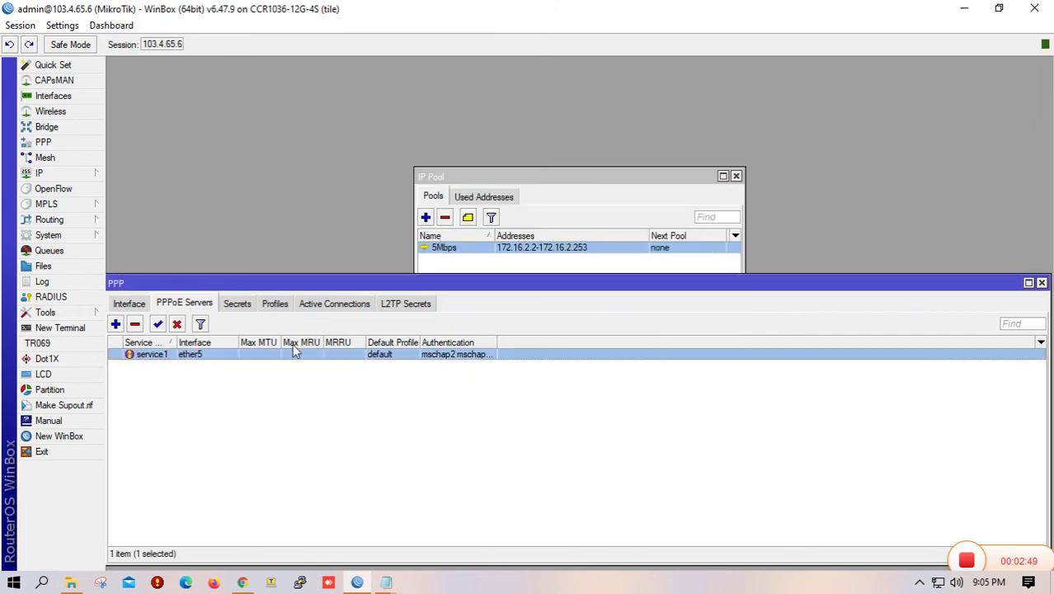
# - Create a PPP secret named test with its password, service pppoe and profile 5Mbps Profile, and save it
pyautogui.click(315, 303)
pyautogui.click(239, 305)
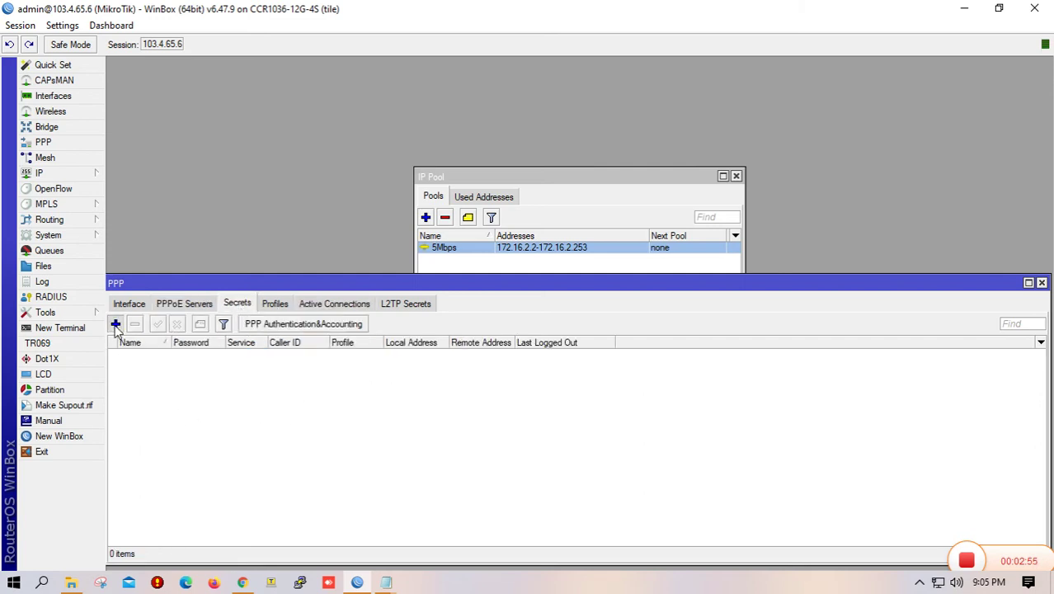
pyautogui.click(115, 325)
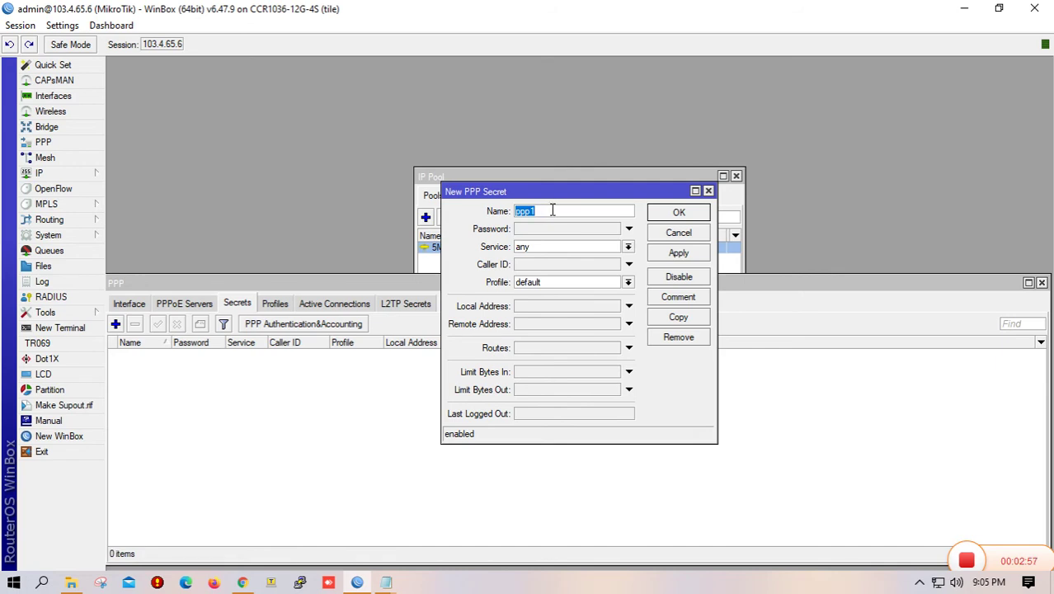
pyautogui.write('test')
pyautogui.click(551, 230)
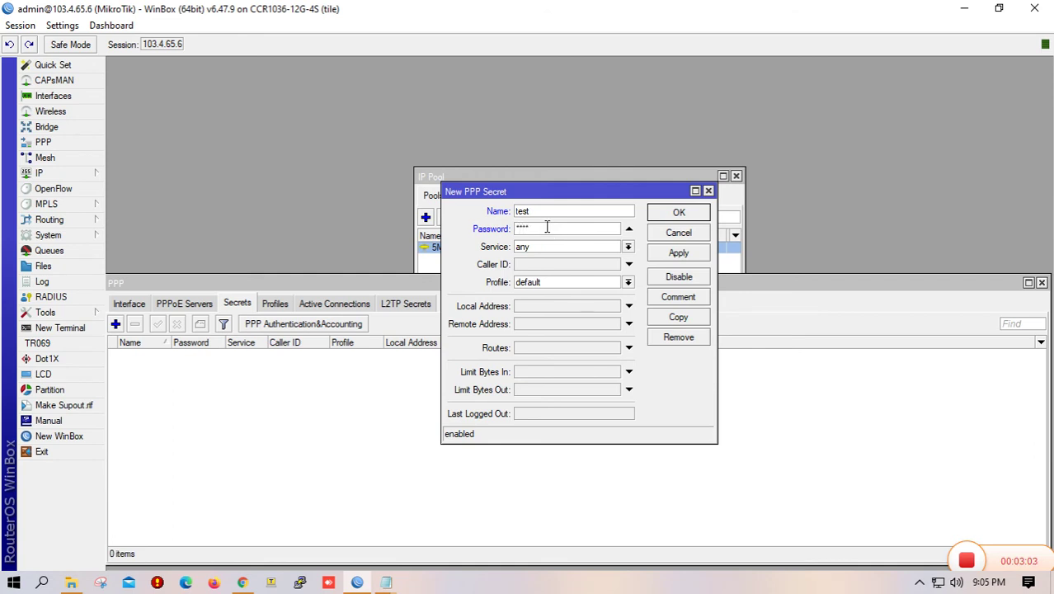
pyautogui.click(547, 247)
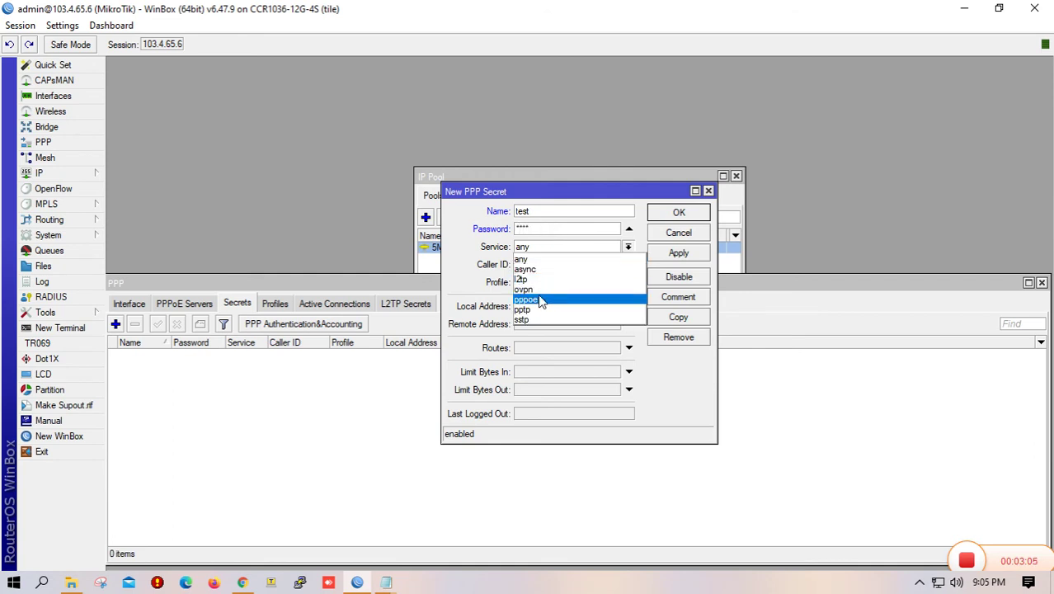
pyautogui.click(542, 302)
pyautogui.click(541, 282)
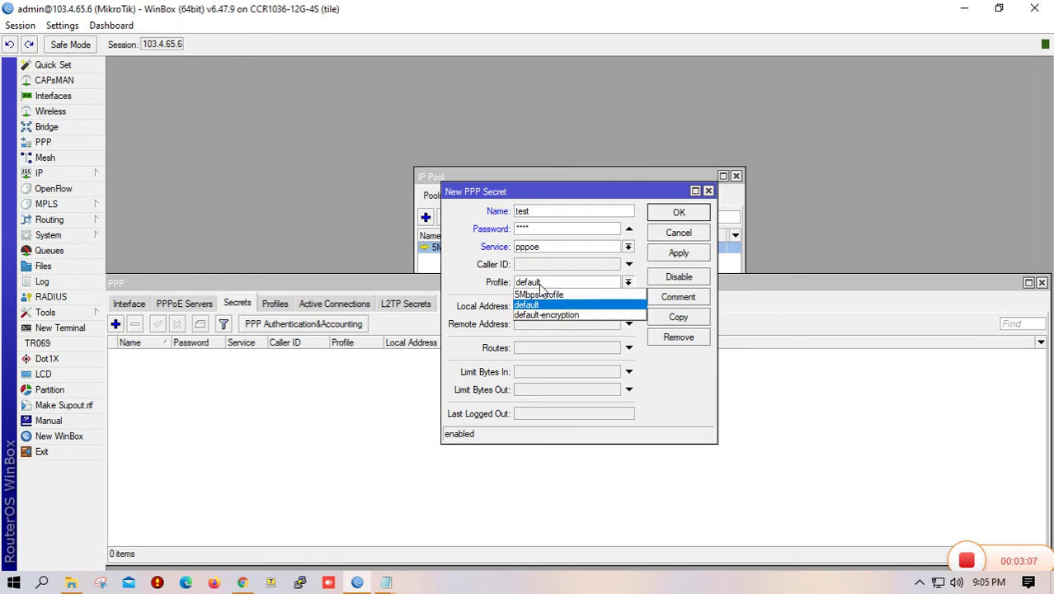
pyautogui.click(556, 297)
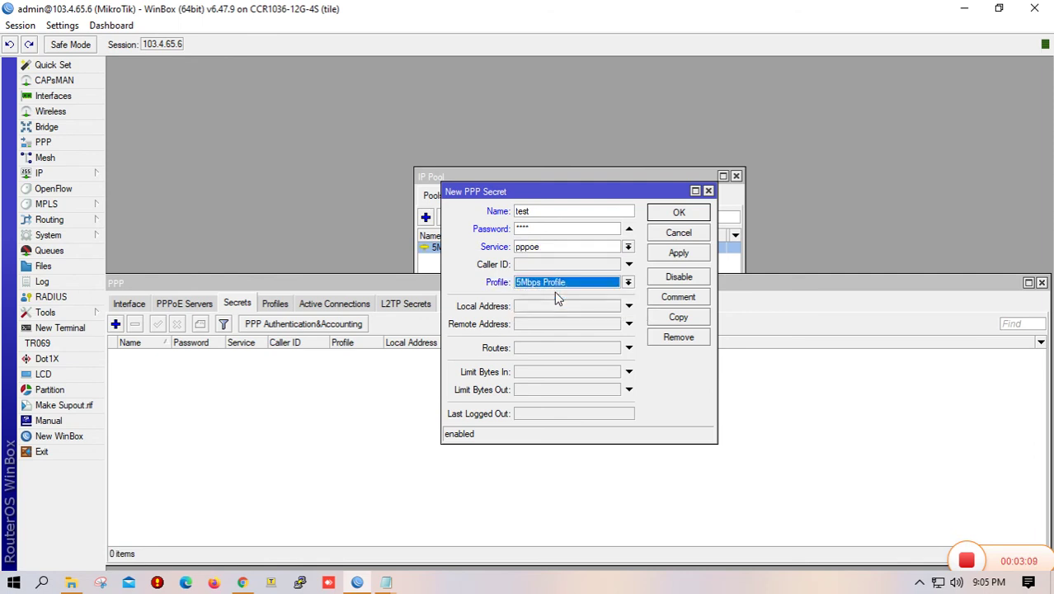
pyautogui.click(682, 255)
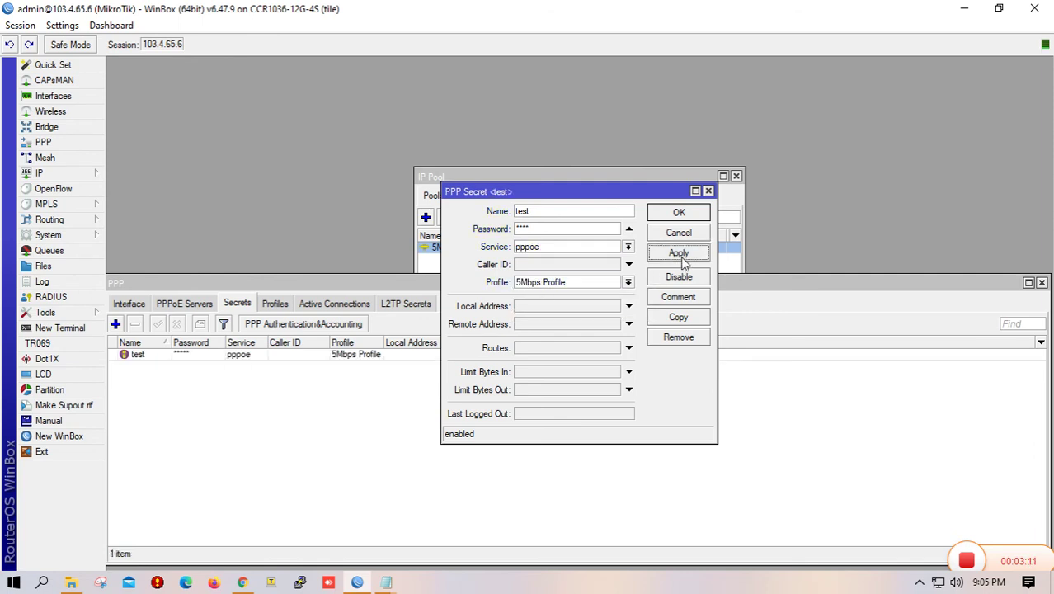
pyautogui.click(679, 213)
# - Turn off the Hide Passwords setting and select the test secret in the list
pyautogui.click(72, 25)
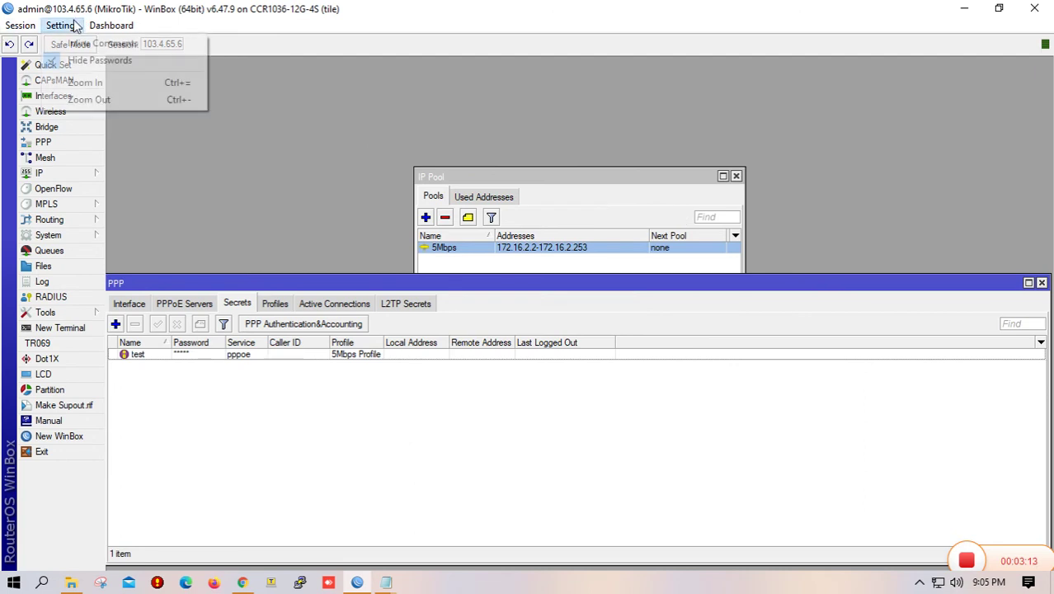
pyautogui.click(76, 62)
pyautogui.click(179, 357)
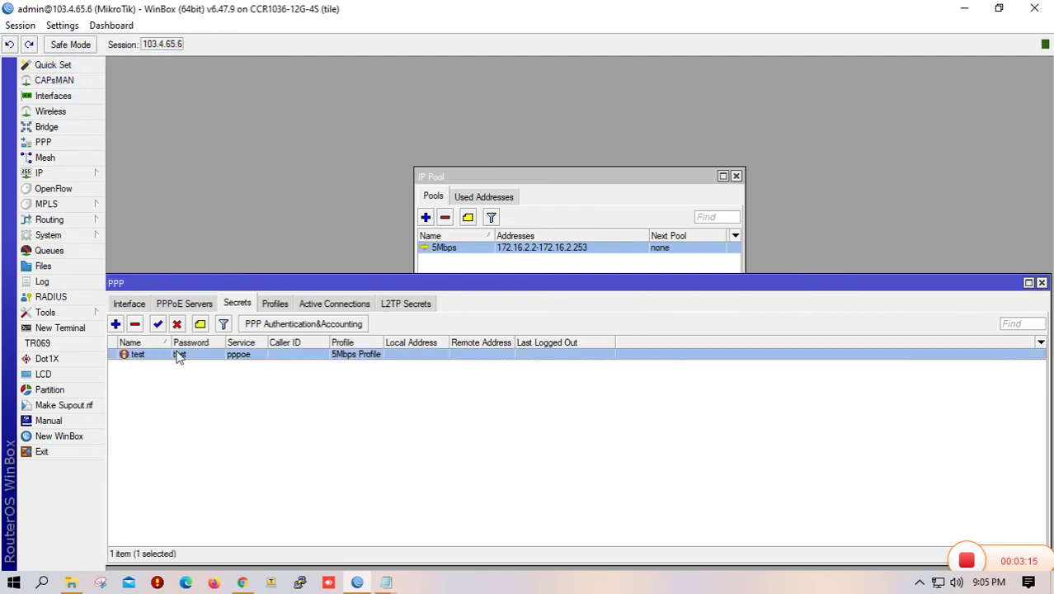
# - Examine the test user's active PPPoE connection, its assigned address and the live traffic on its interface
pyautogui.click(328, 307)
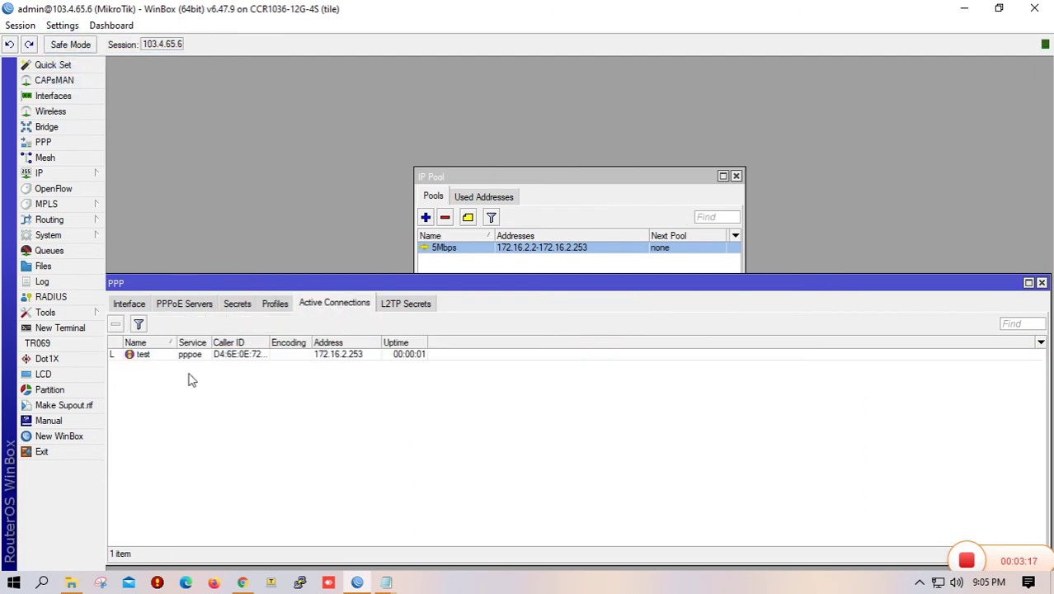
pyautogui.click(156, 358)
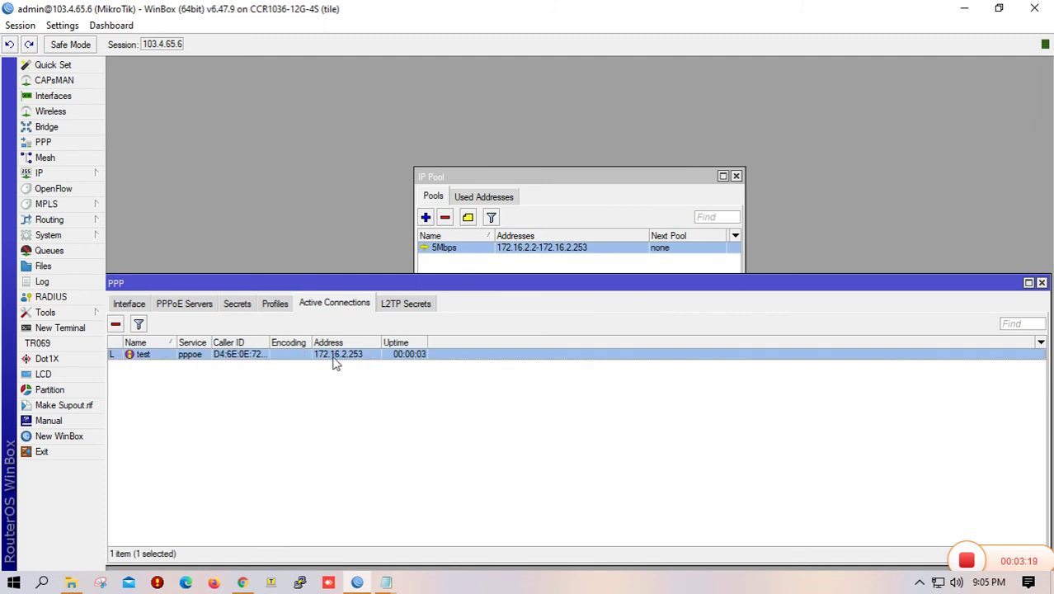
pyautogui.click(132, 306)
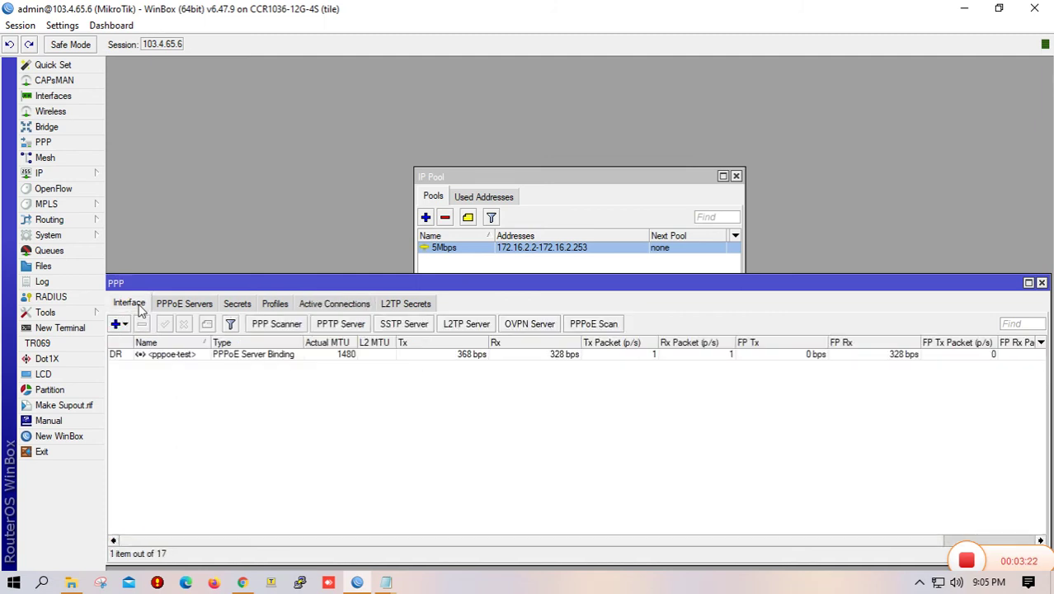
pyautogui.click(342, 357)
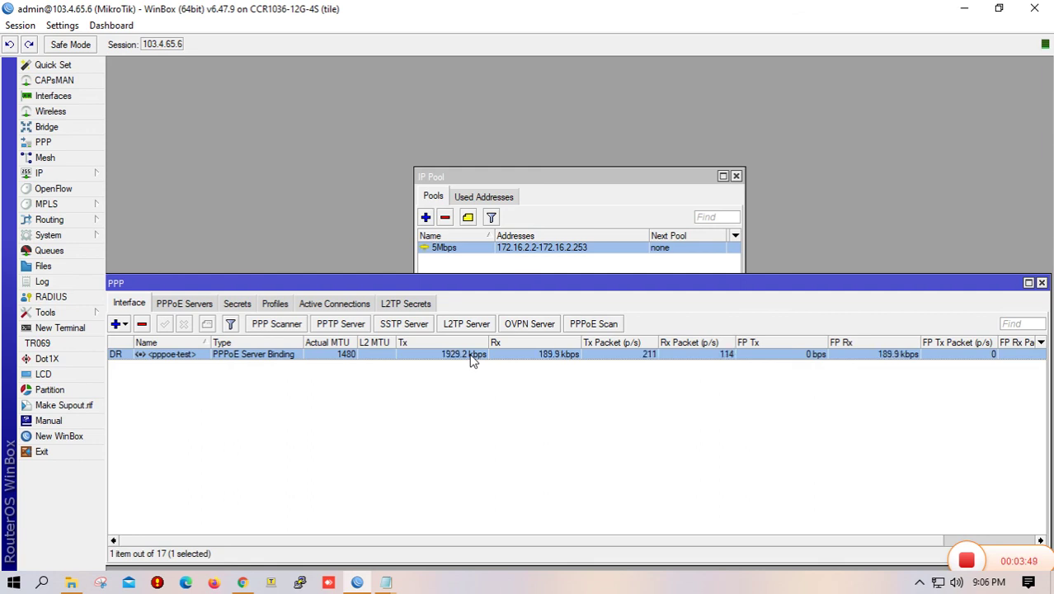
pyautogui.doubleClick(471, 357)
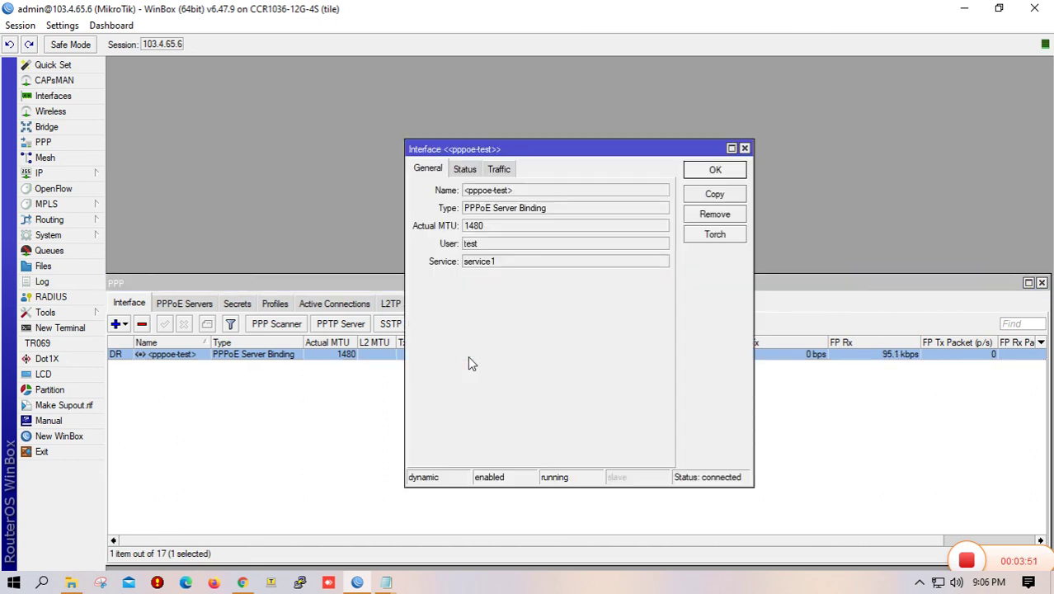
pyautogui.click(499, 168)
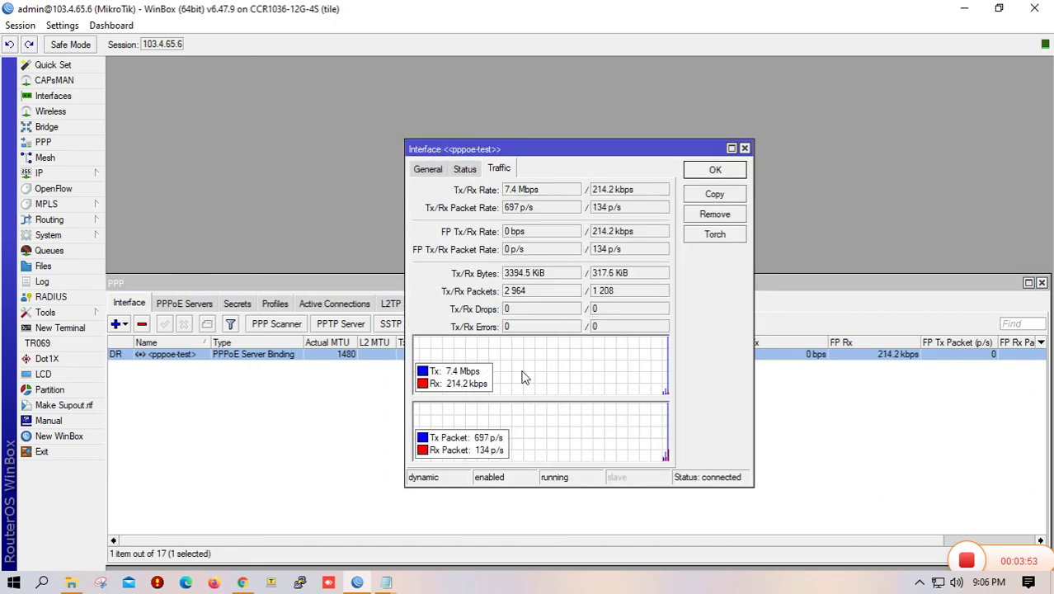
pyautogui.click(745, 148)
pyautogui.click(343, 303)
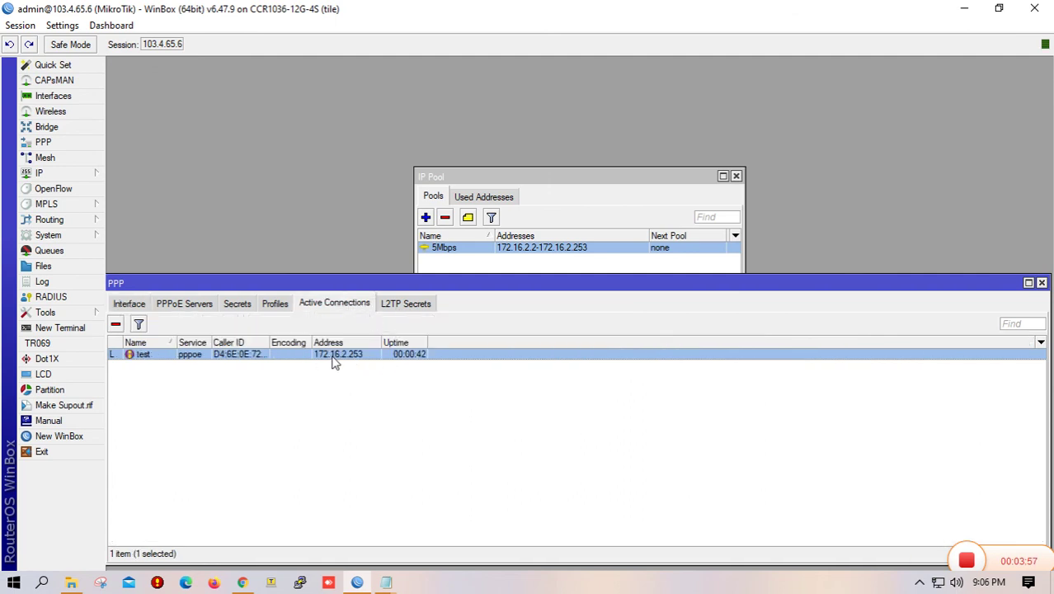
# - Switch to the Notepad note about the PPPoE server and write "Thank you........." directly below its first line
pyautogui.click(386, 584)
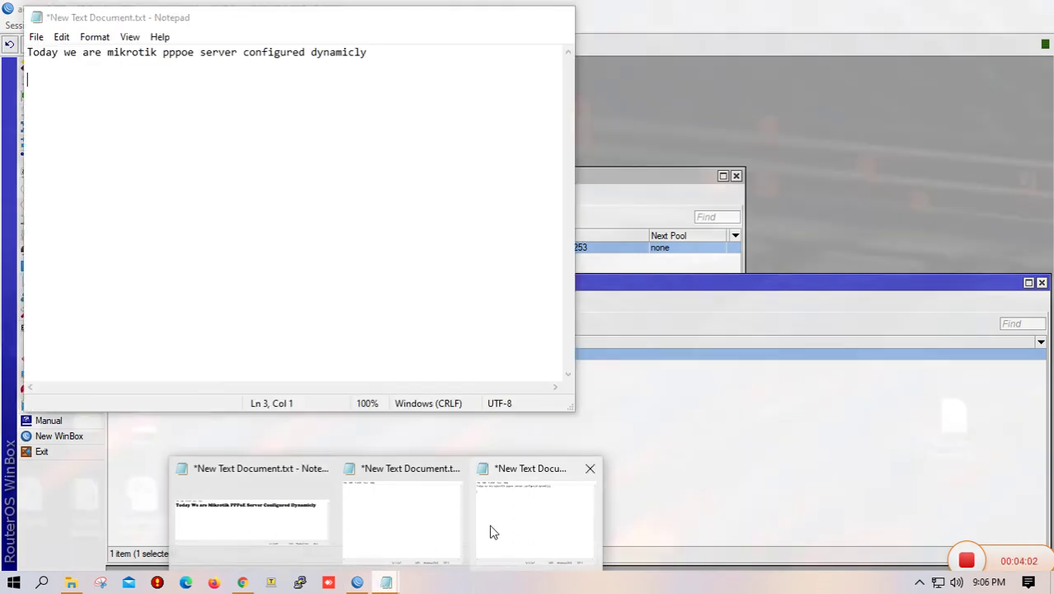
pyautogui.click(493, 533)
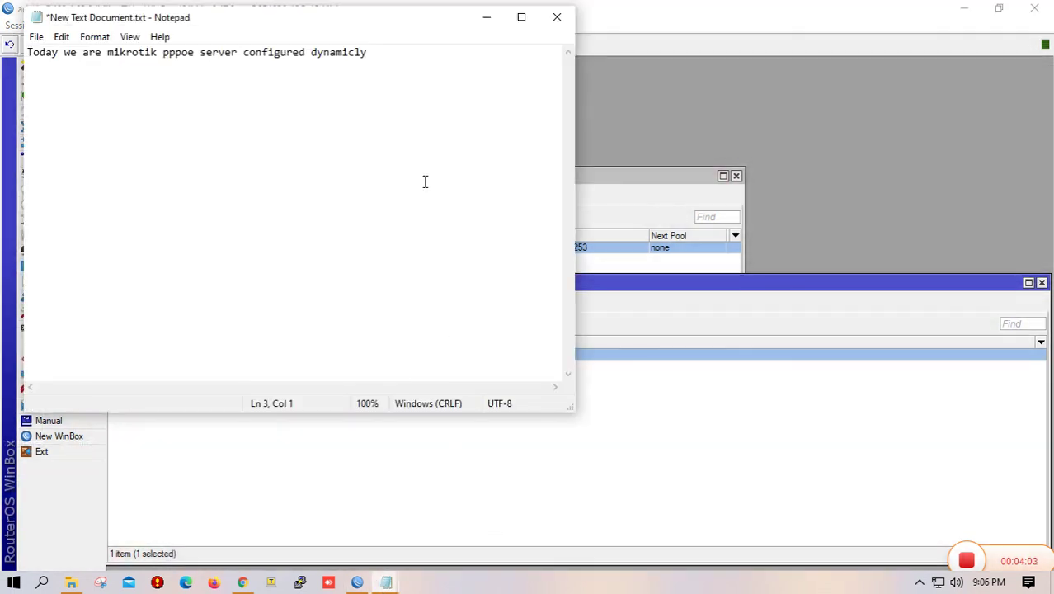
pyautogui.press('BackSpace')
pyautogui.write('Thnak')
pyautogui.press('BackSpace')
pyautogui.press('BackSpace')
pyautogui.press('BackSpace')
pyautogui.write('ank you')
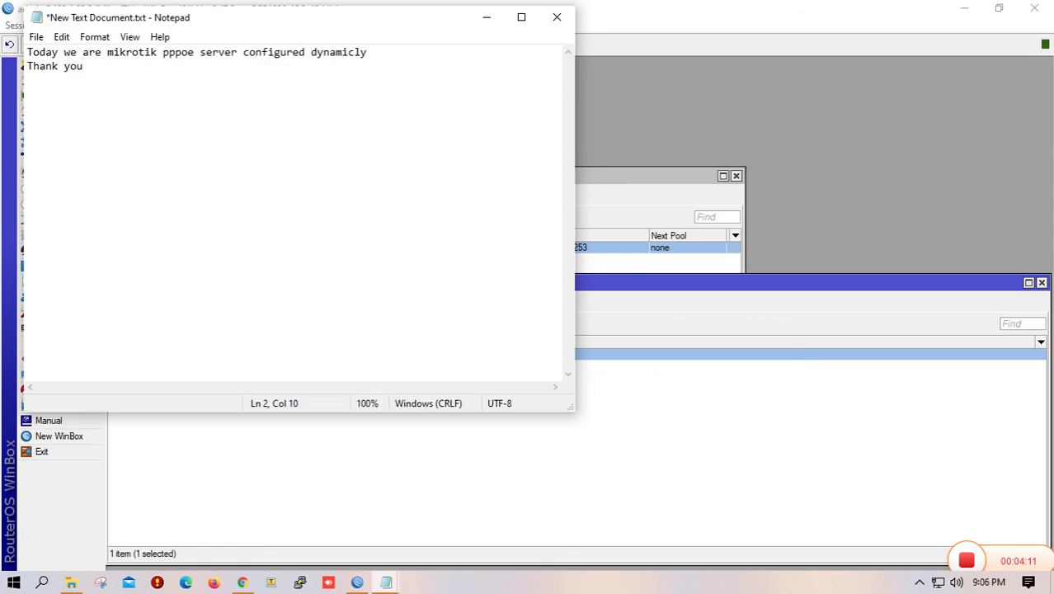
pyautogui.write('.........')
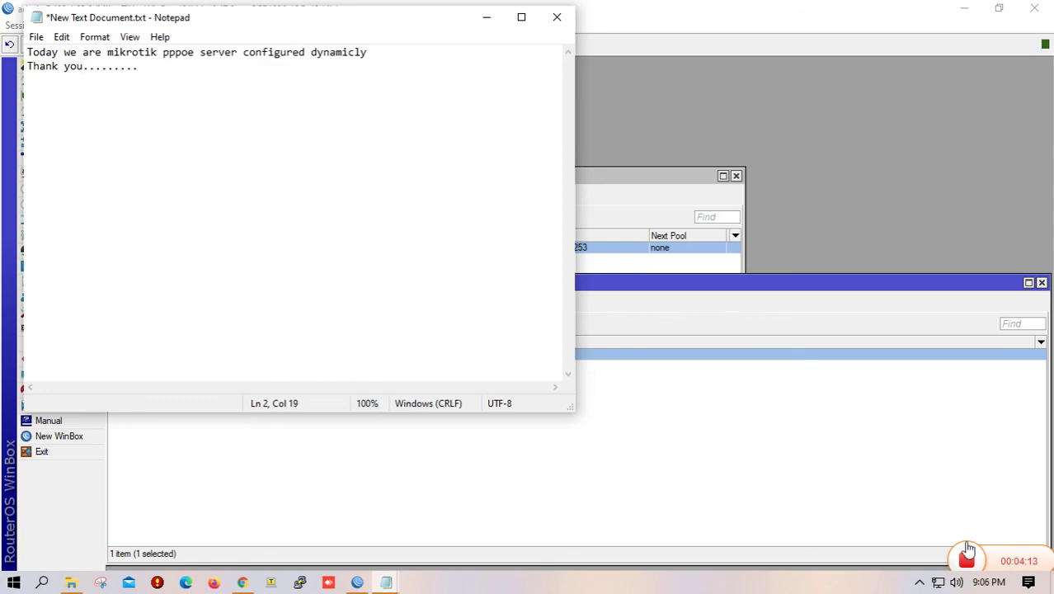